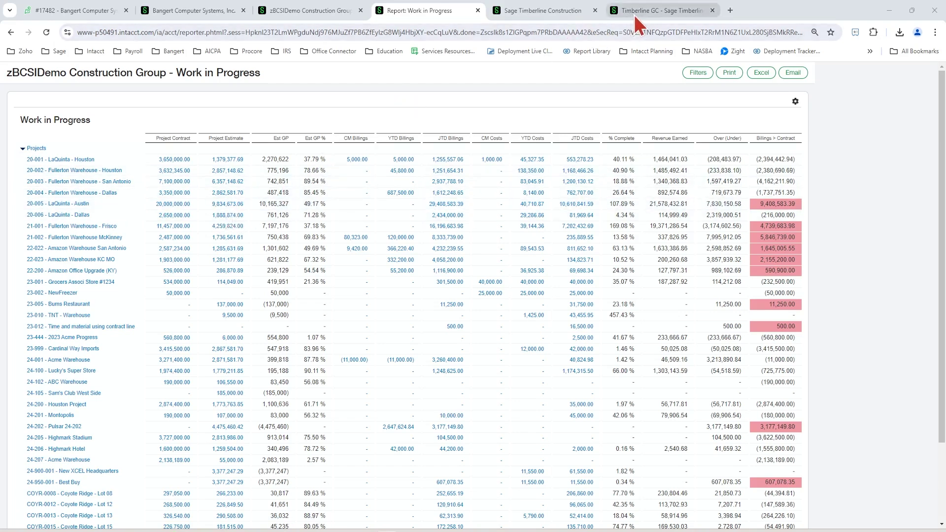
mouse_move(660, 10)
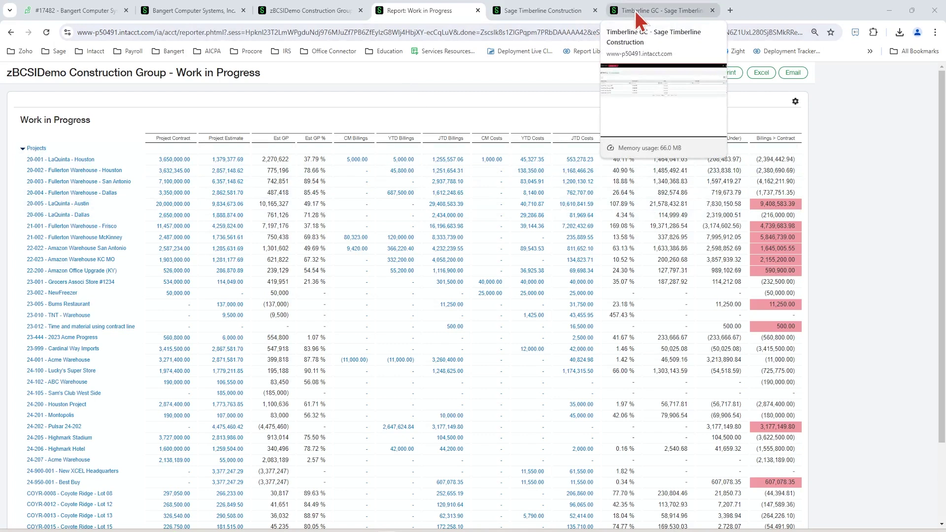
- Open Timberline GC's WIP management list from Projects and start a blank WIP schedule
click(635, 11)
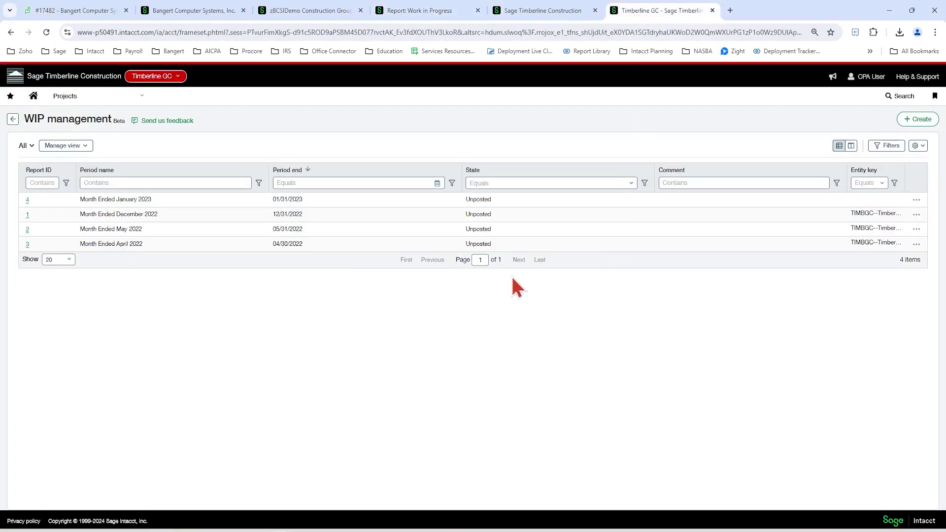
click(122, 101)
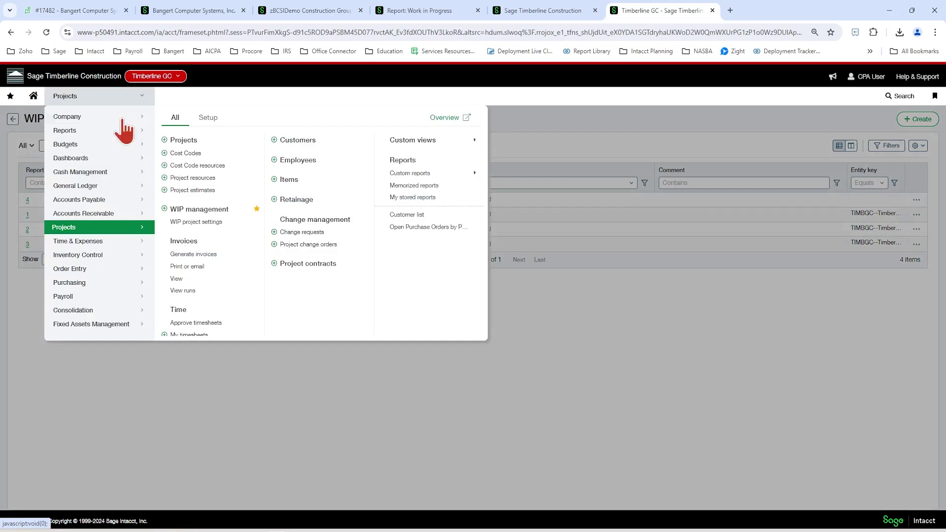
click(202, 227)
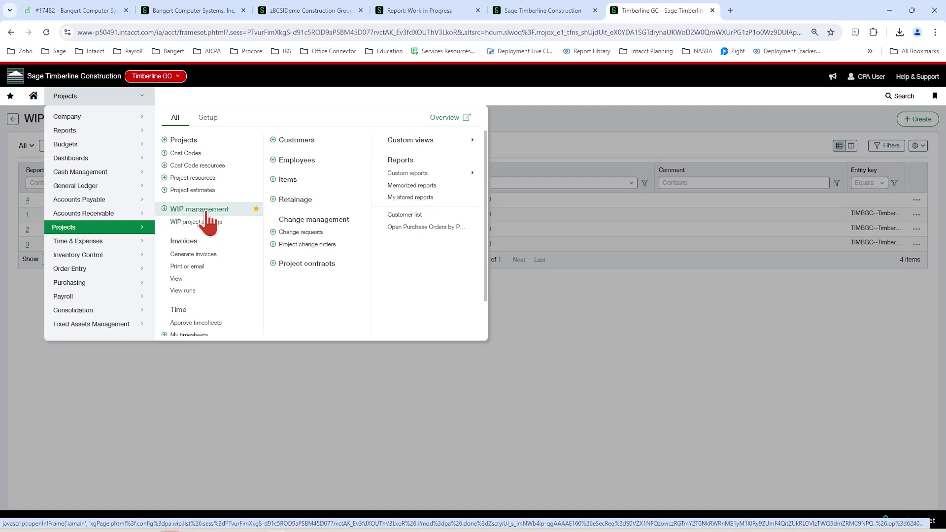
click(206, 212)
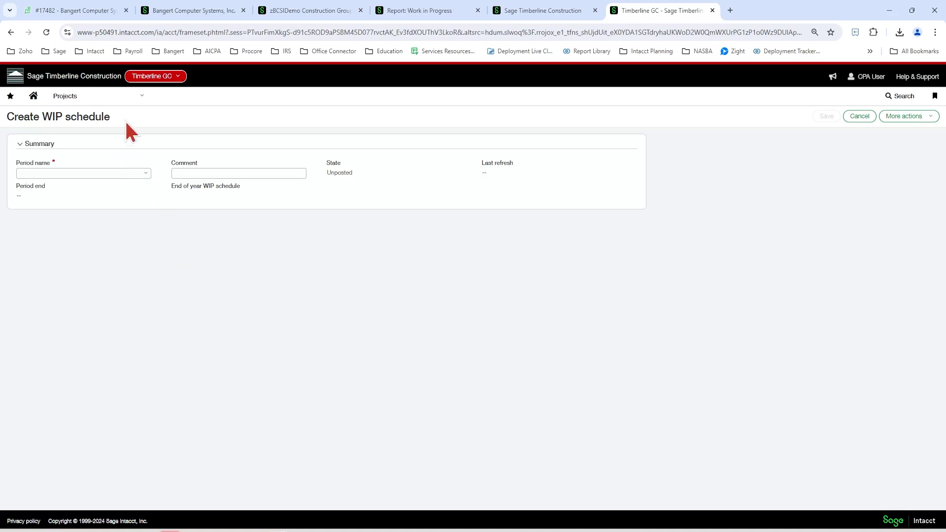
click(121, 99)
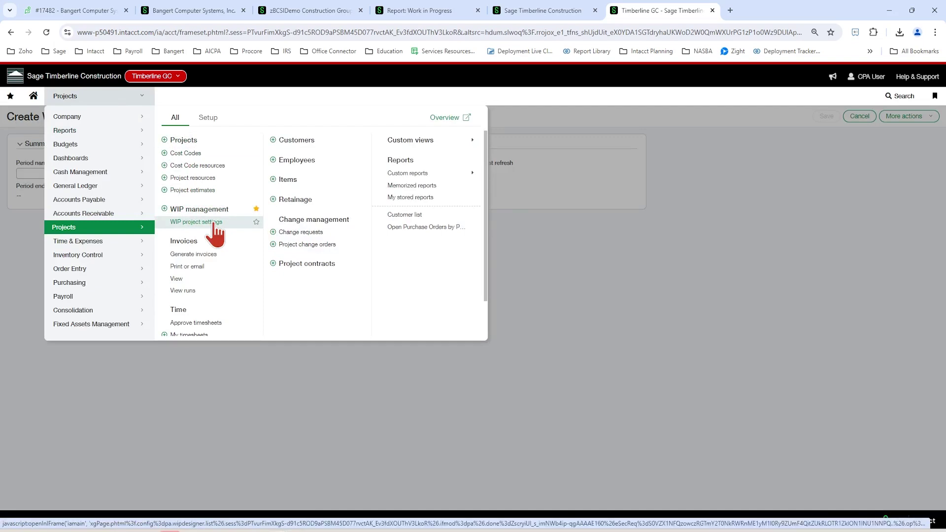
click(551, 241)
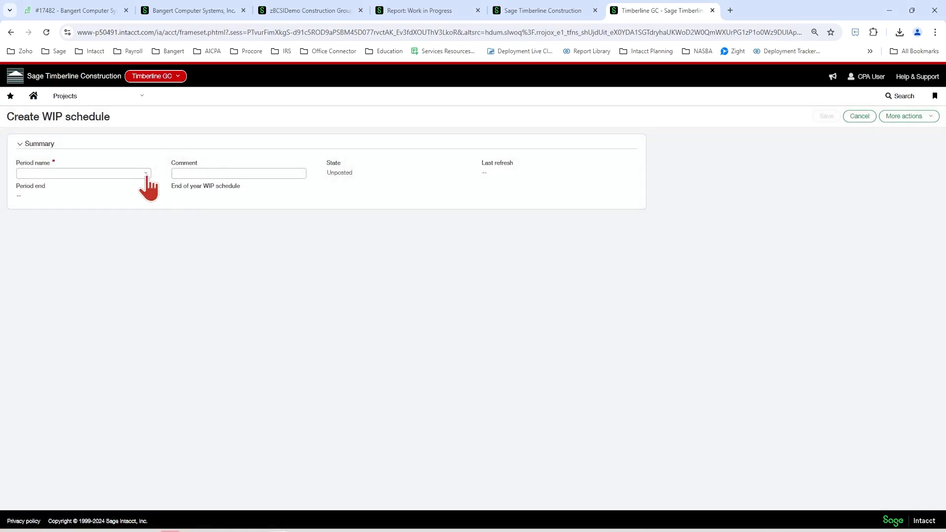
- Choose Month Ended July 2023 as the schedule's period name
click(145, 174)
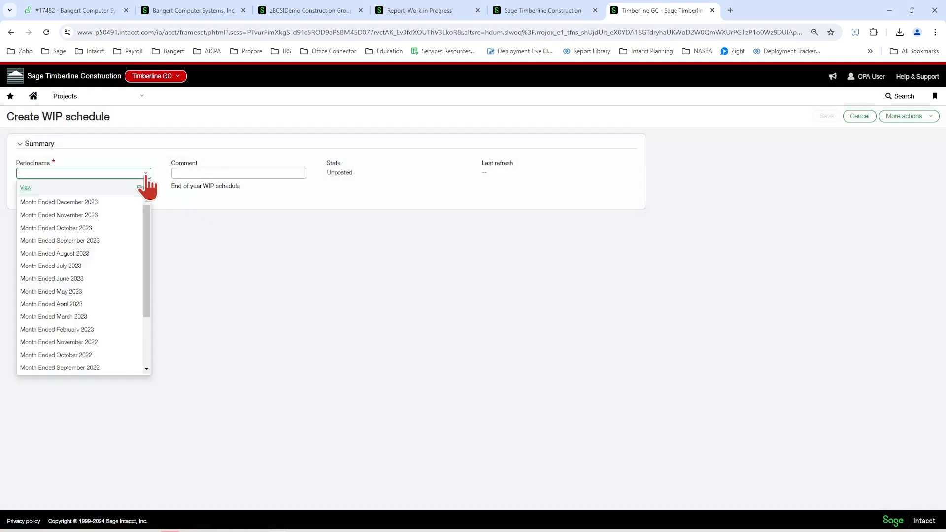
click(104, 266)
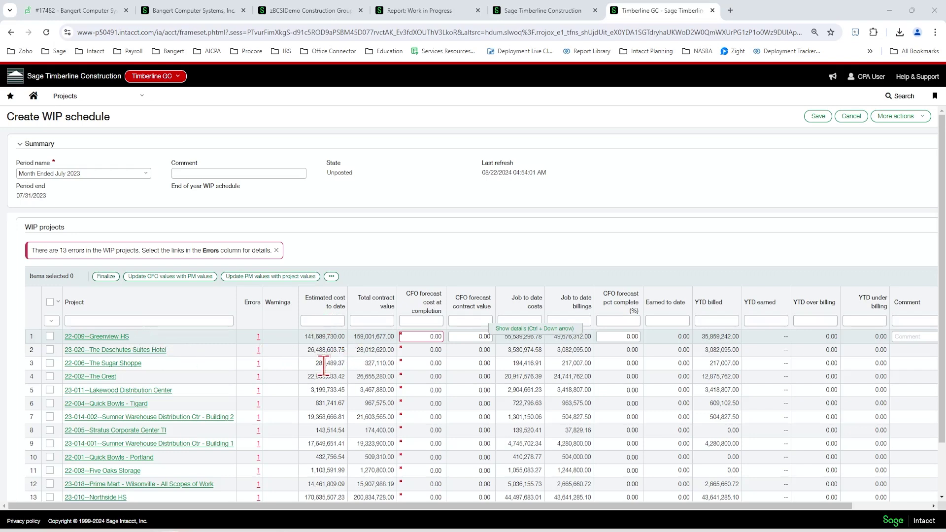
click(114, 101)
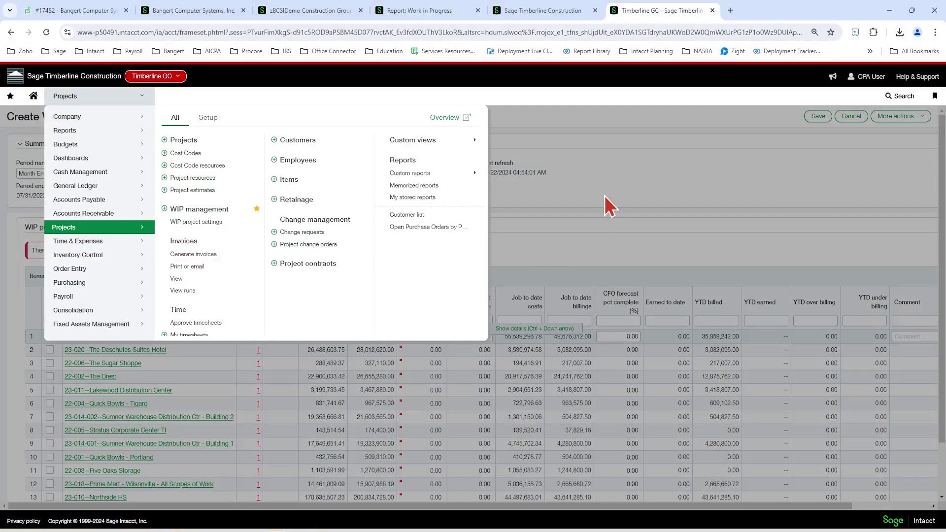
click(618, 175)
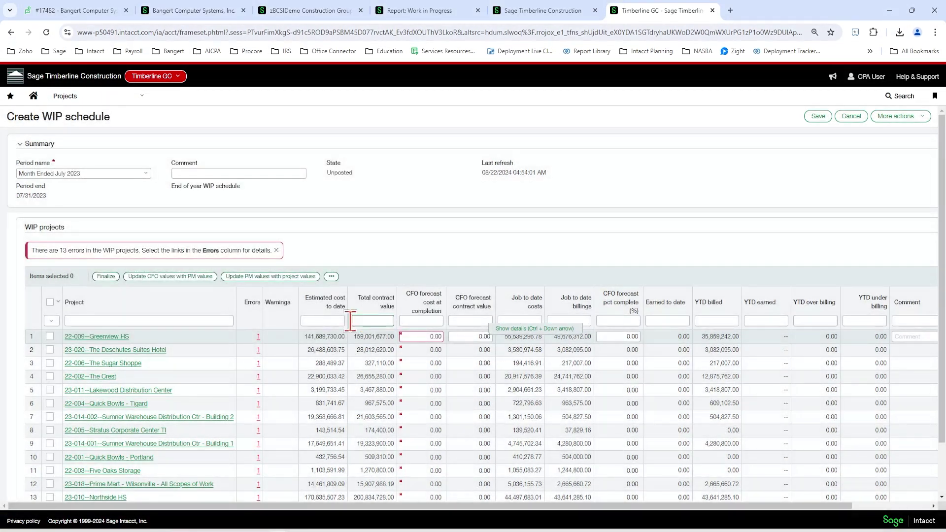
click(93, 97)
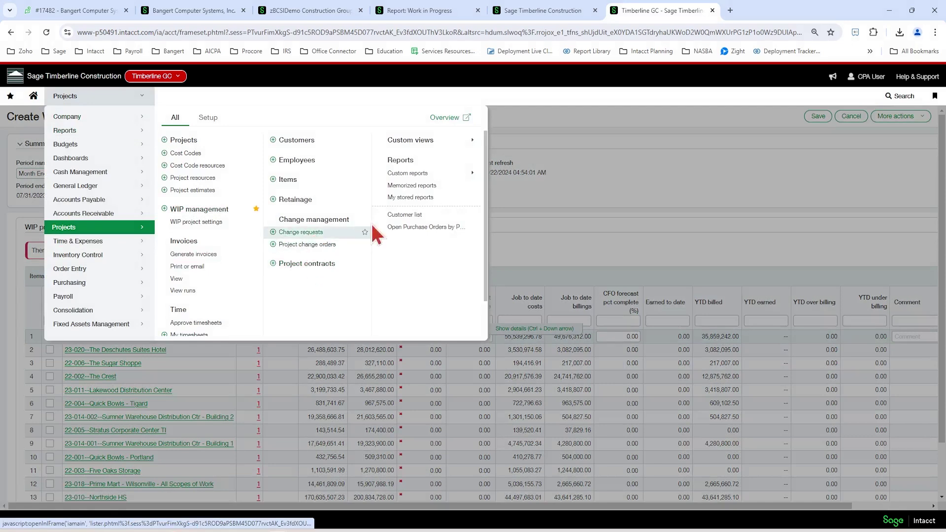
click(611, 170)
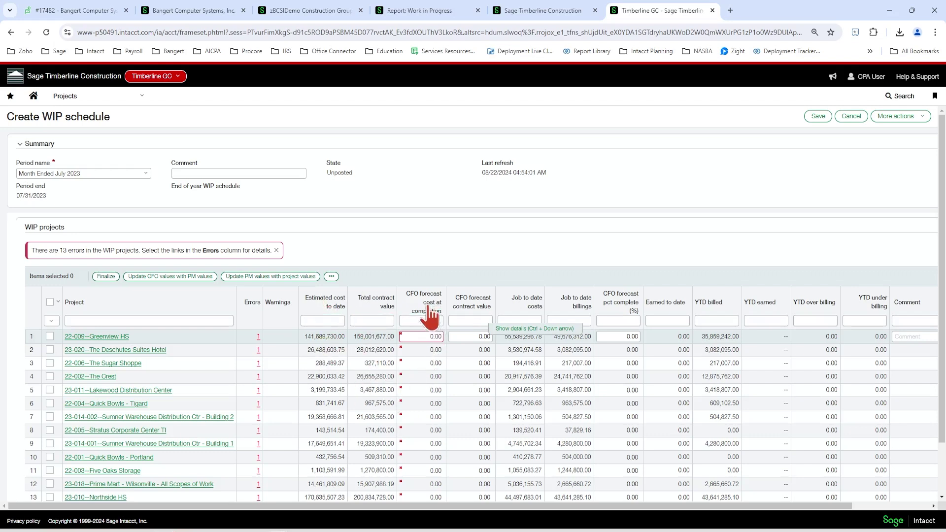
click(424, 338)
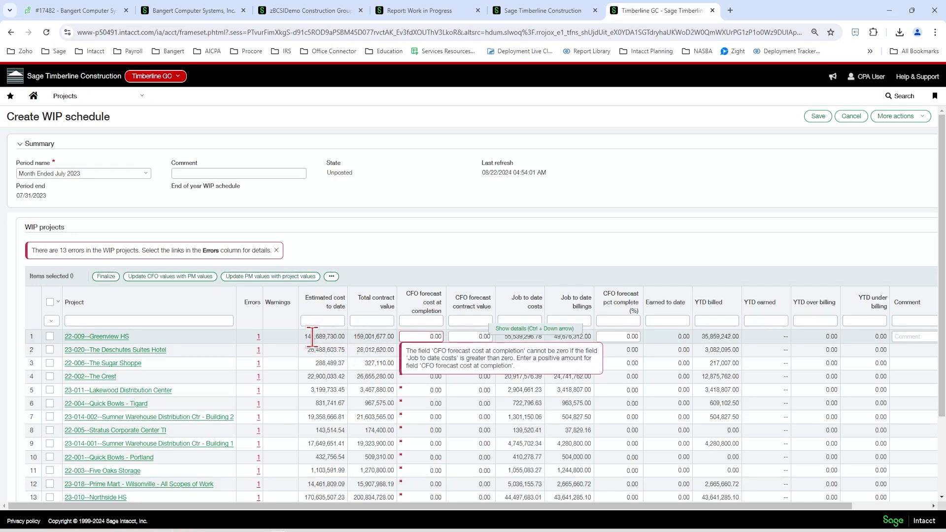
click(361, 358)
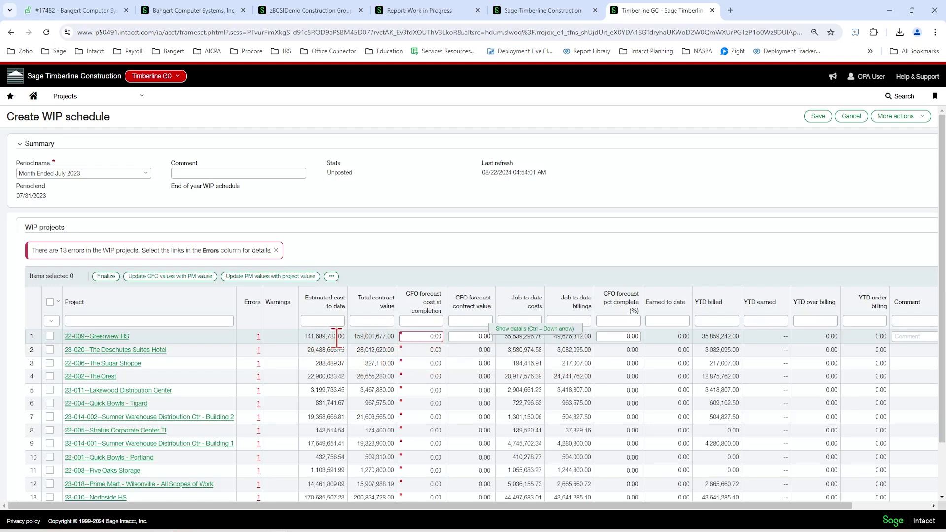
click(437, 337)
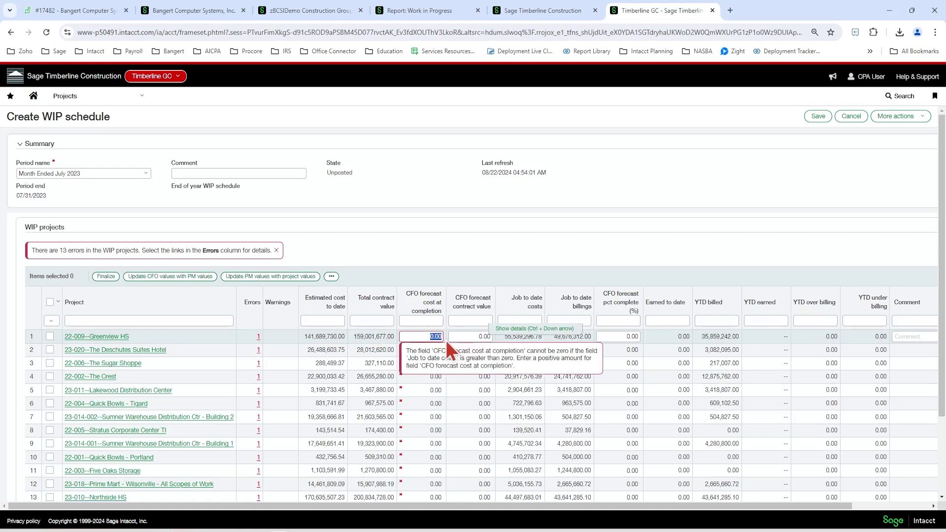
click(116, 99)
mouse_move(192, 190)
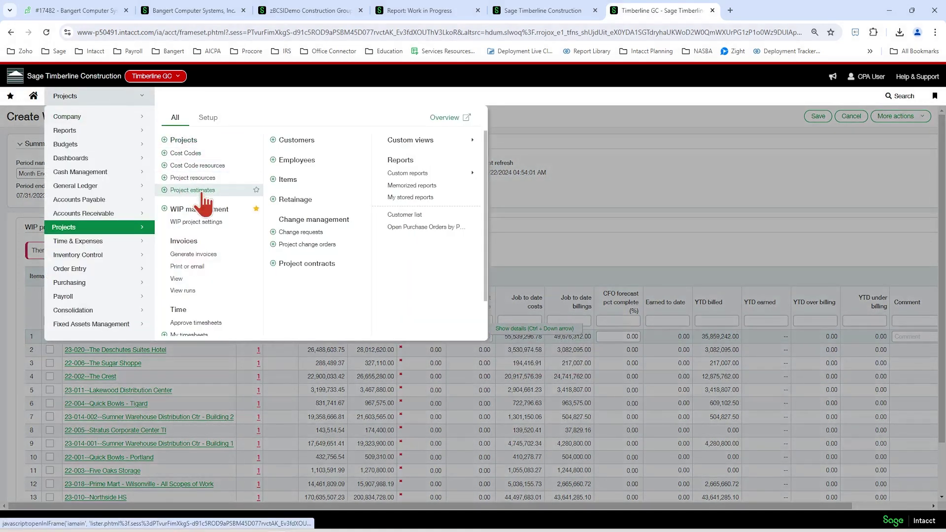
click(612, 181)
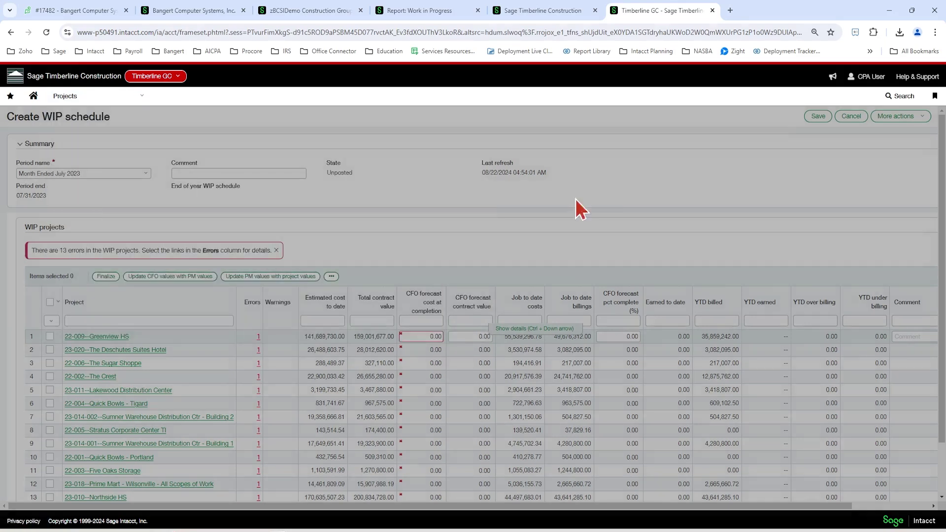
click(410, 337)
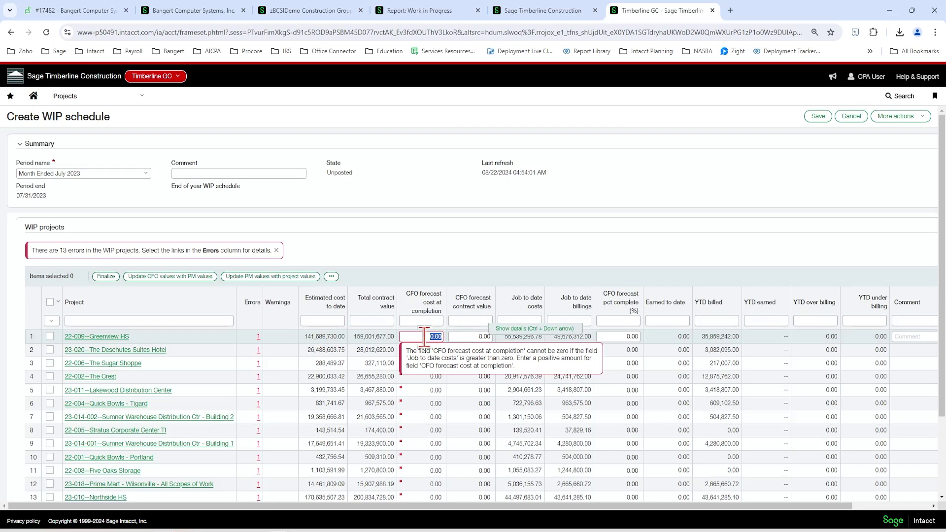
click(458, 337)
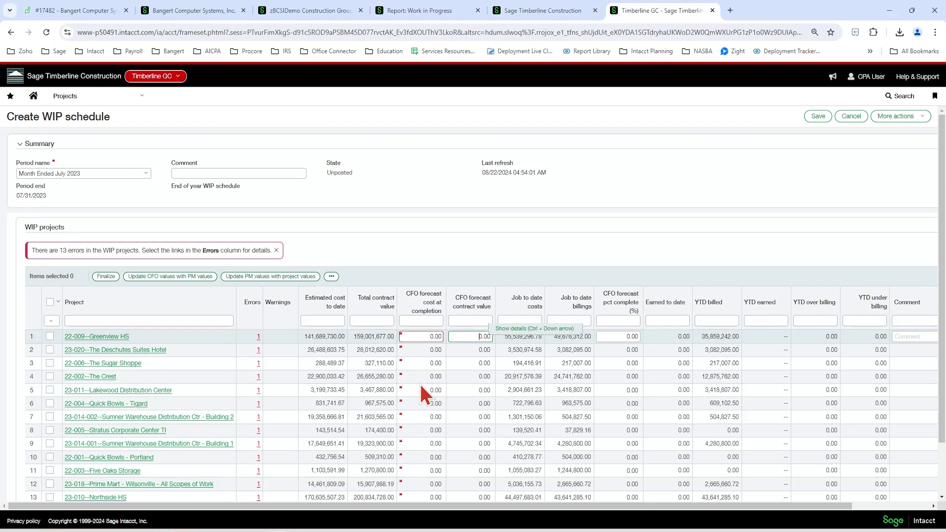
click(650, 212)
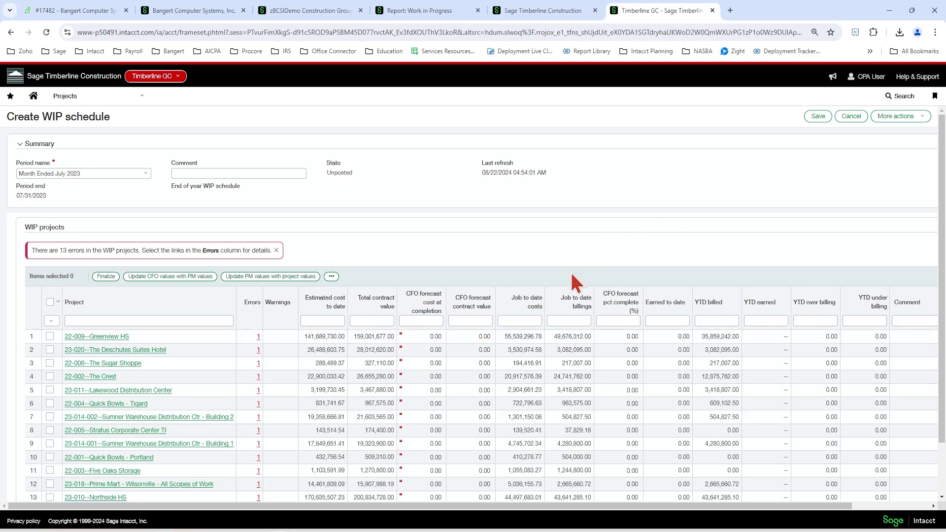
click(50, 335)
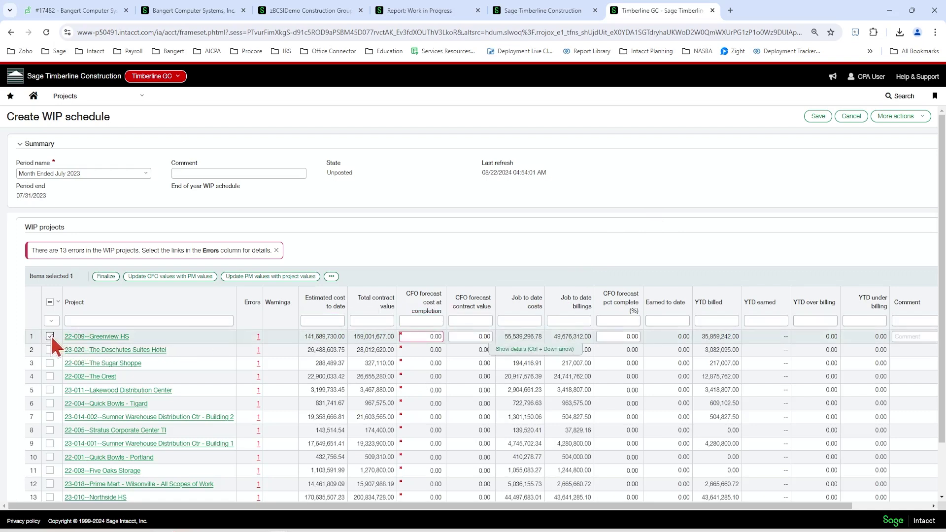
click(168, 278)
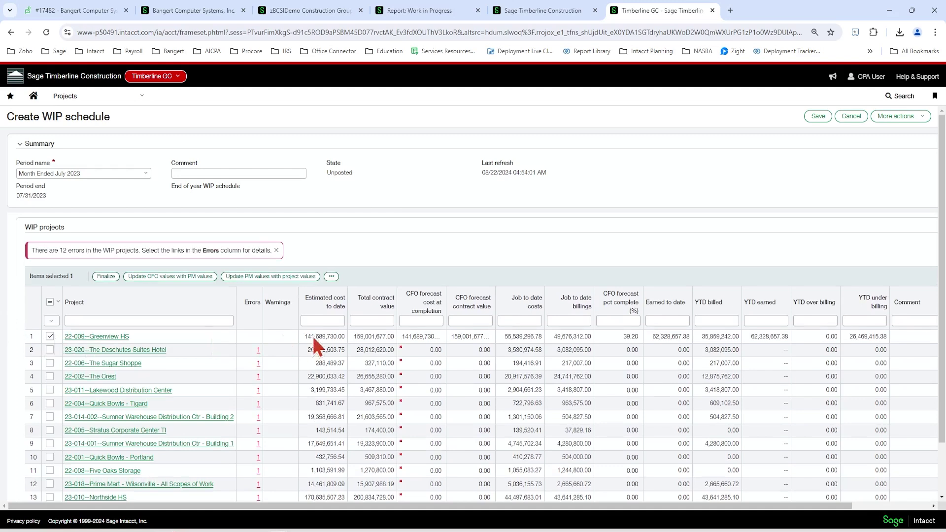
click(418, 336)
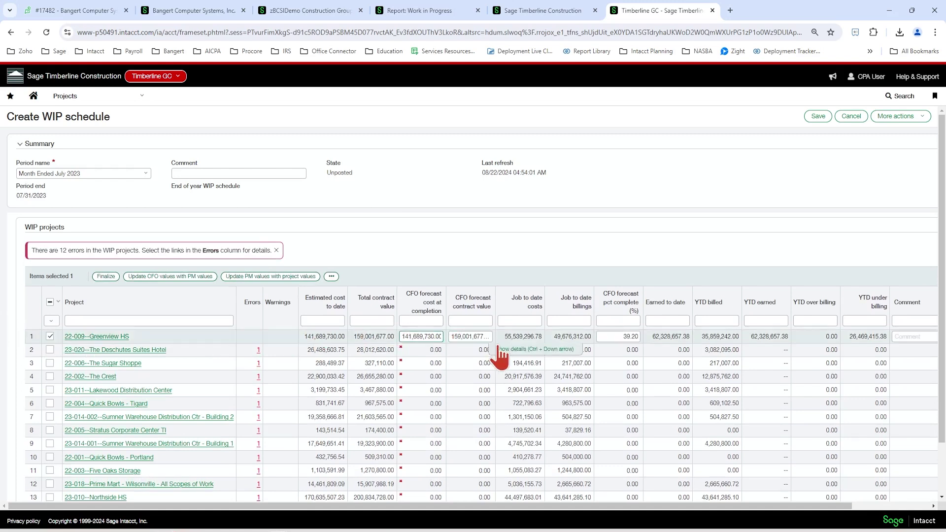
key(End)
text(+)
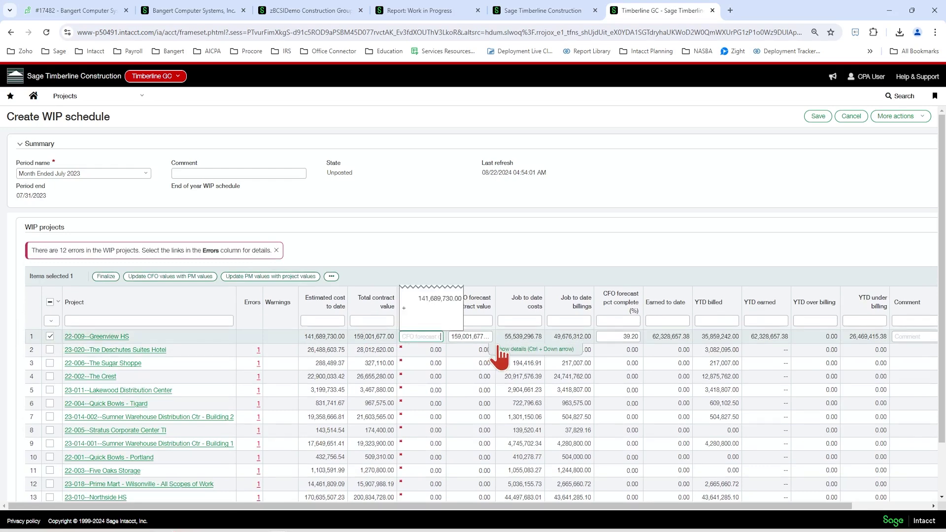
text(50)
text(0000)
key(Return)
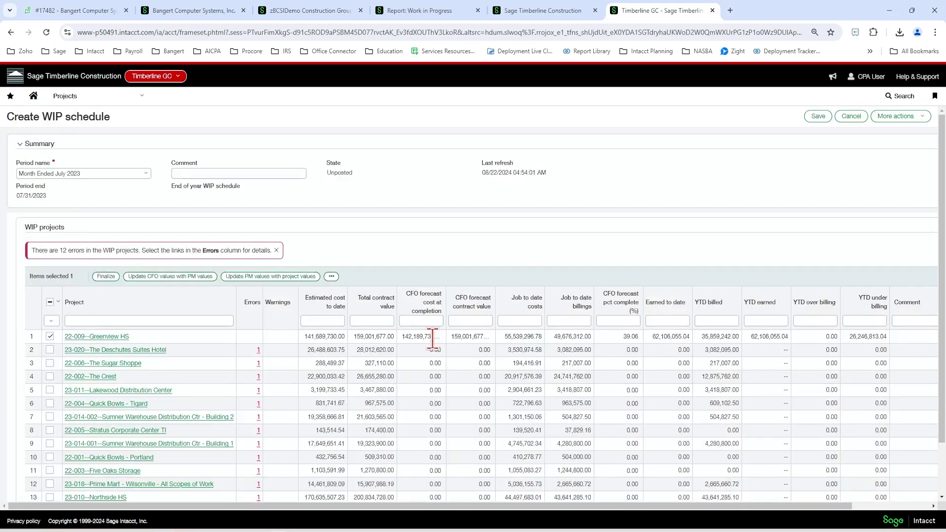
click(432, 337)
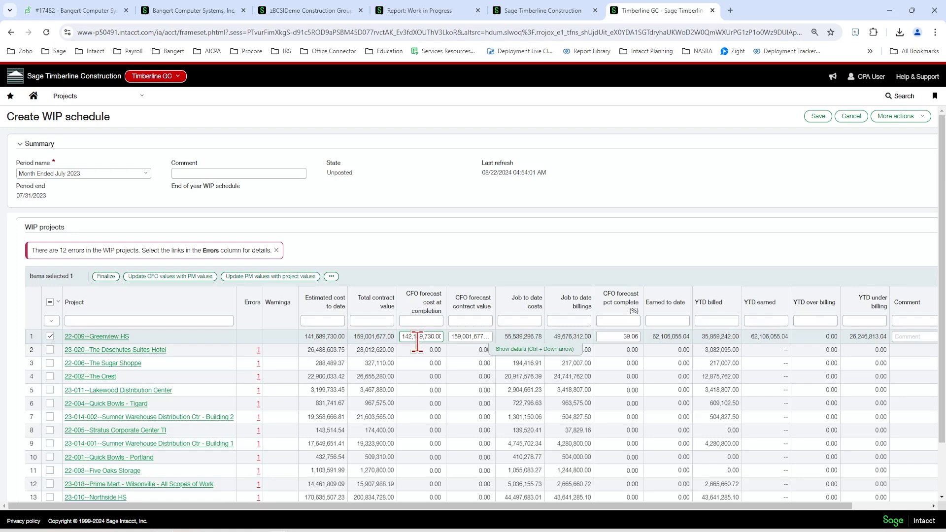
click(451, 336)
click(617, 337)
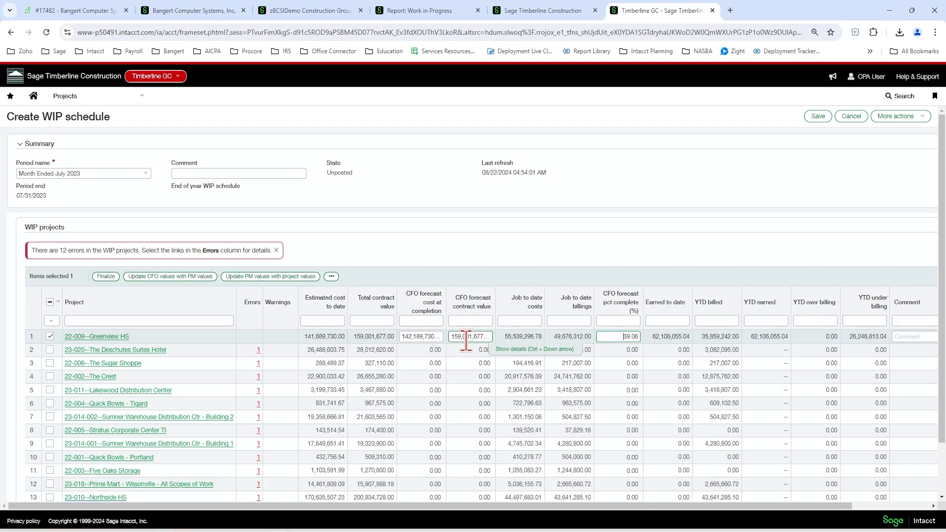
click(419, 336)
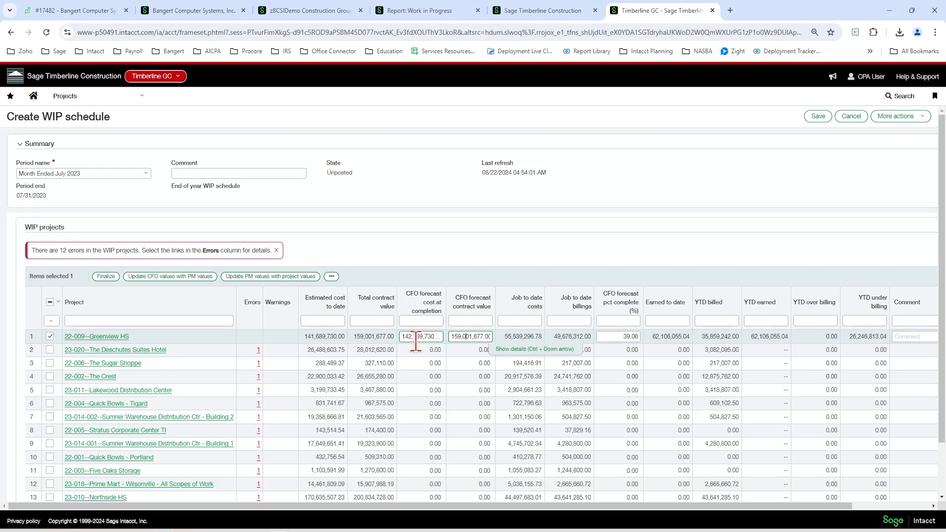
click(463, 336)
click(611, 336)
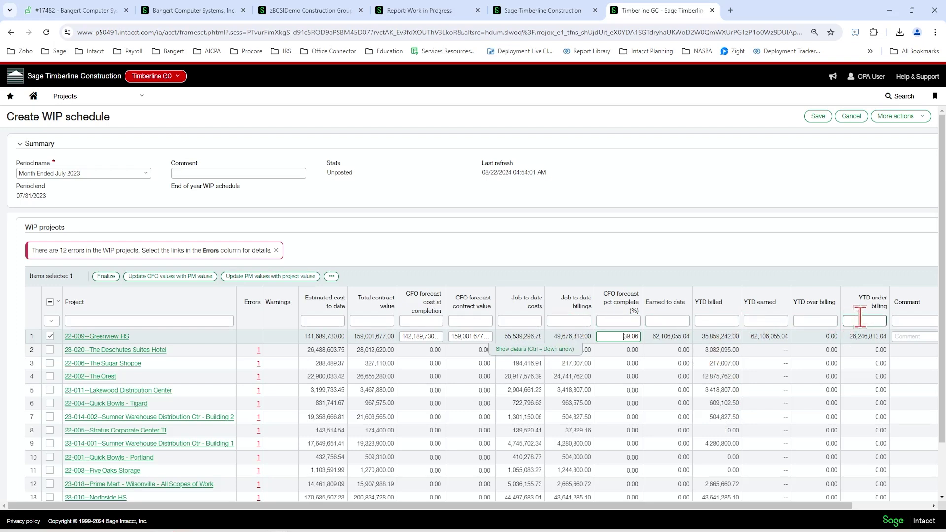
- Comment on Greenview HS: 'adjustedstimate for $500k due to issues on job', then uncheck it
click(906, 337)
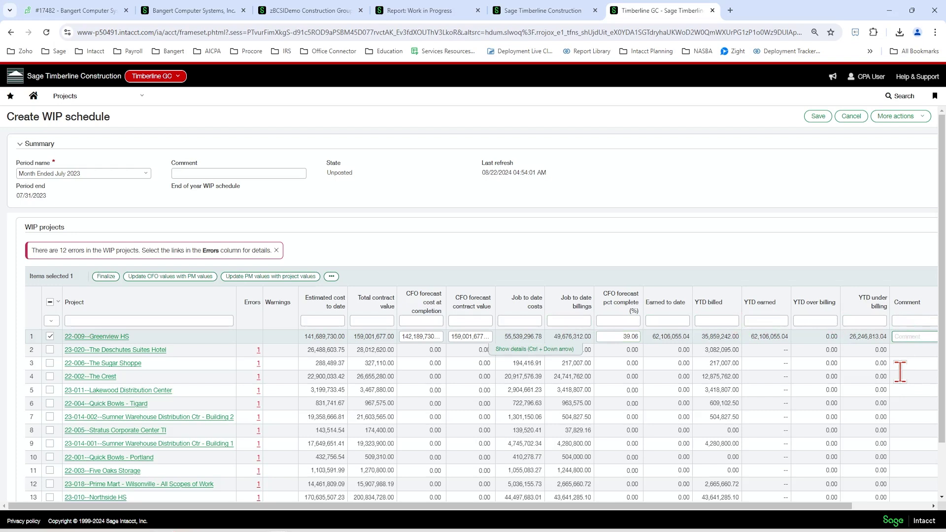
text(adjusted e)
text(stimate for)
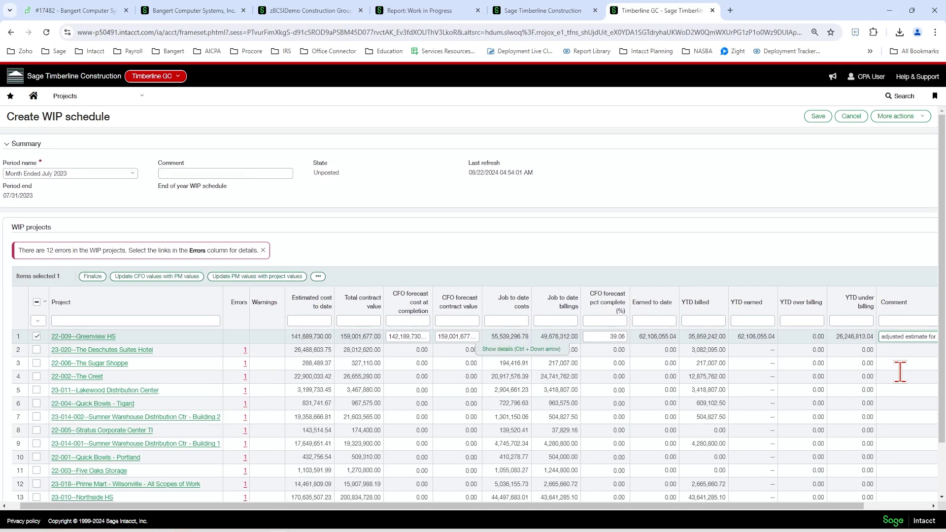
text( $50)
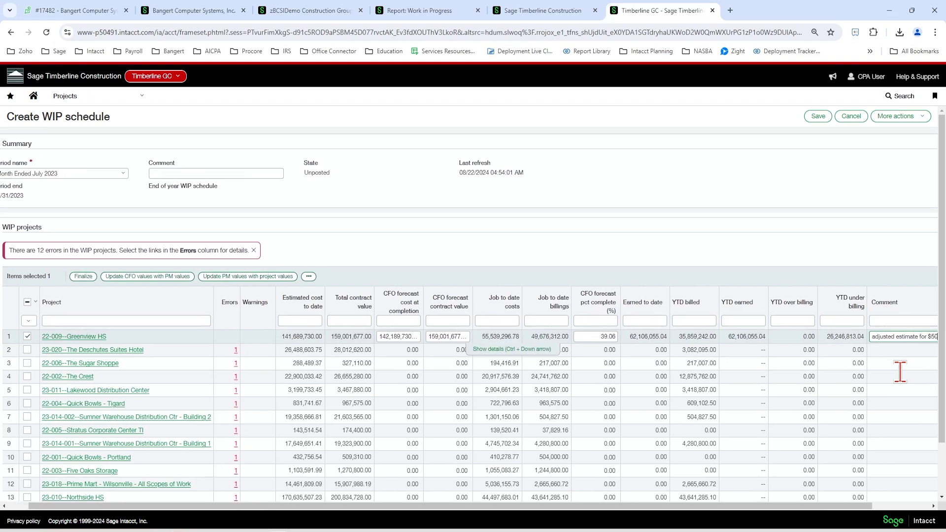
text(0k due to)
text( issues on)
text( job)
click(900, 349)
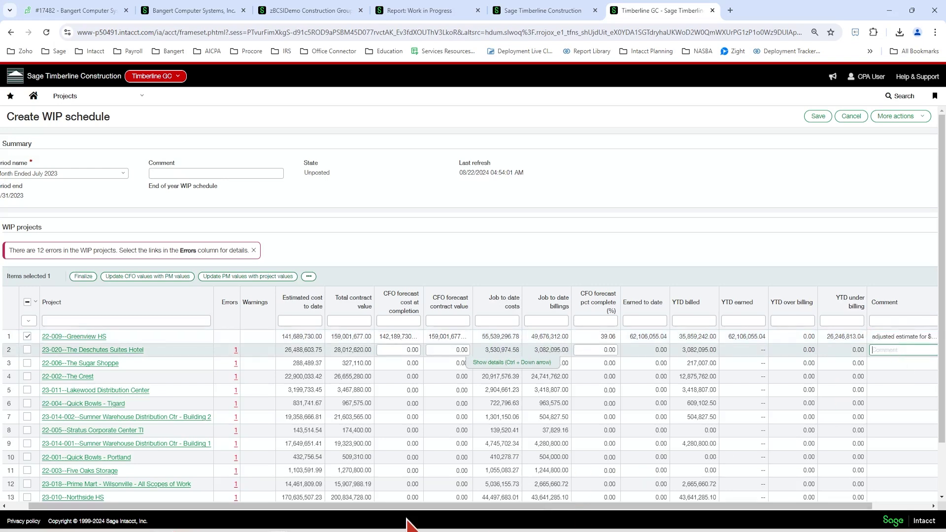
drag(404, 506, 327, 513)
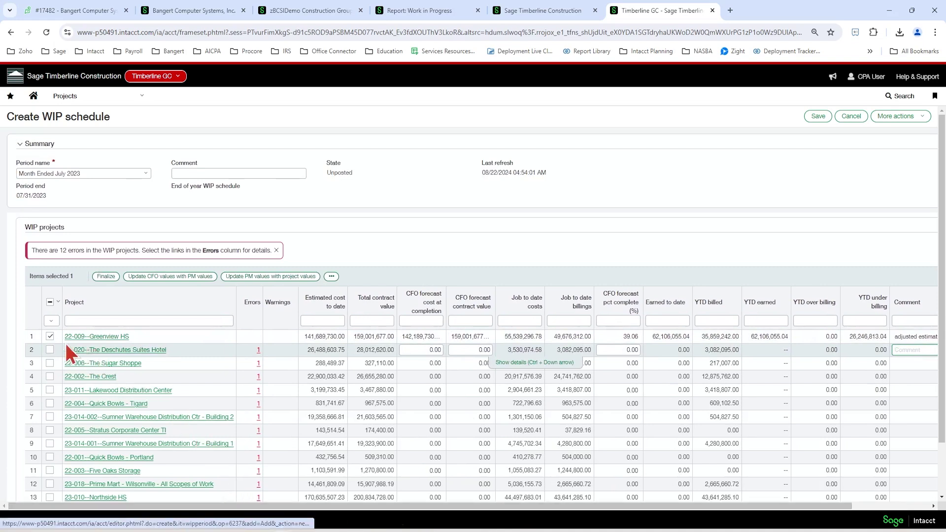
- Select all projects except Greenview HS and update their CFO values from PM values
click(50, 337)
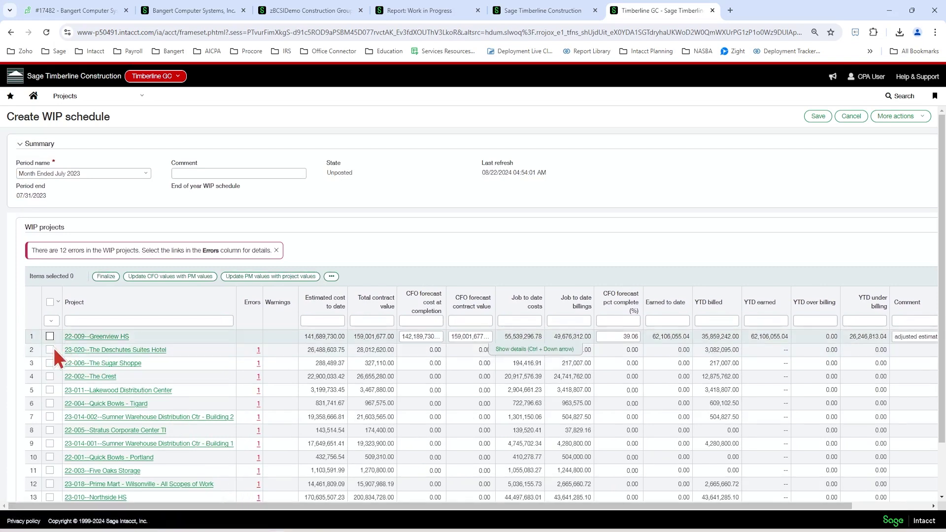
click(51, 302)
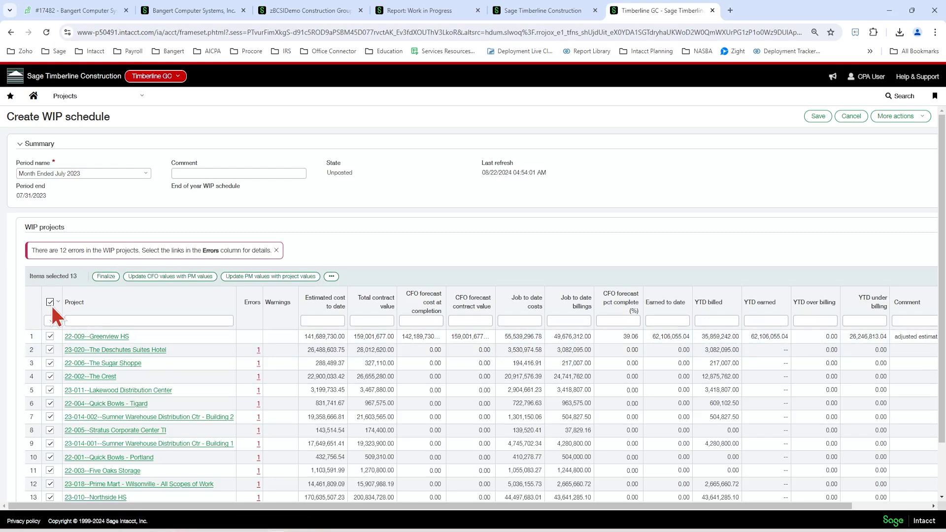
click(50, 336)
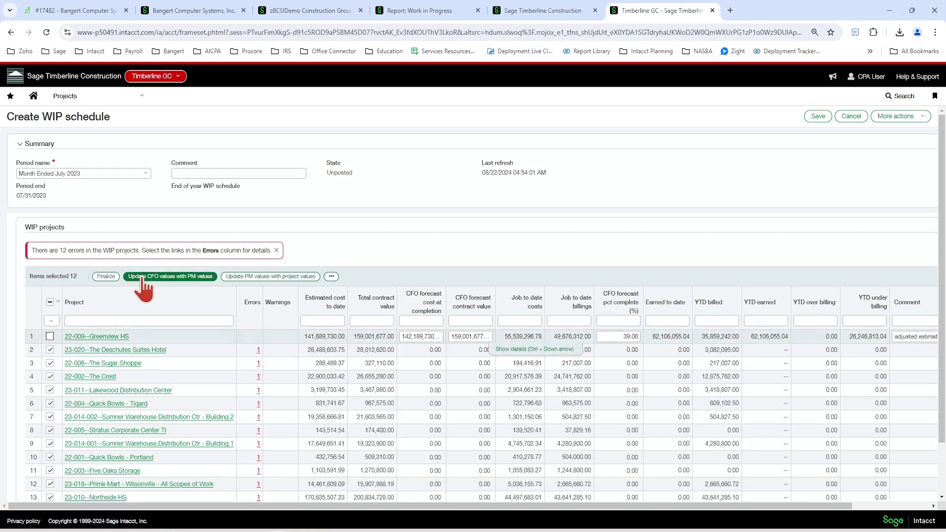
click(141, 277)
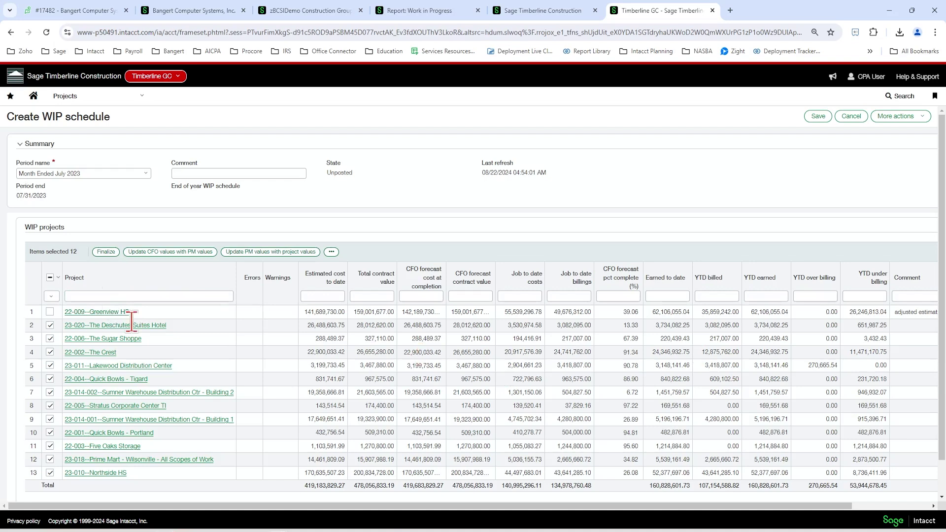
click(87, 295)
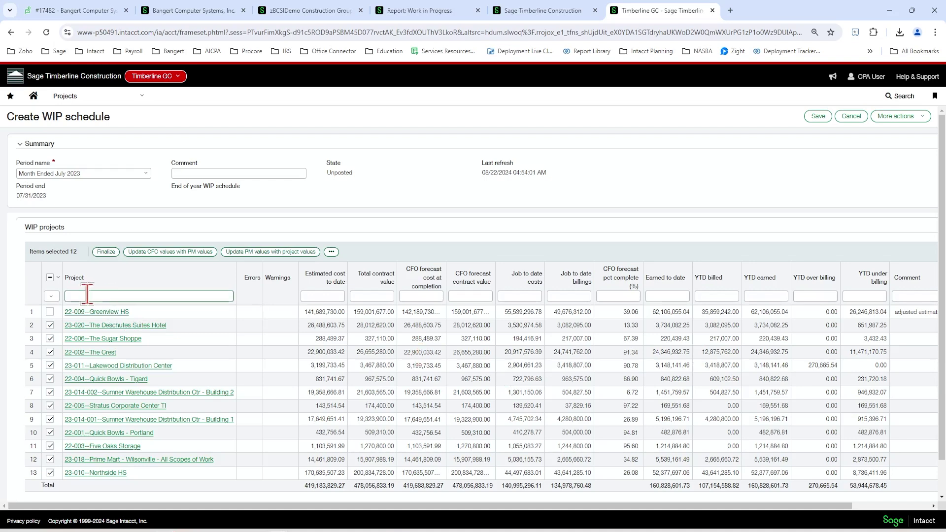
- Select all 13 projects, scroll to the Finalize column, and zoom the browser to 80%
click(50, 277)
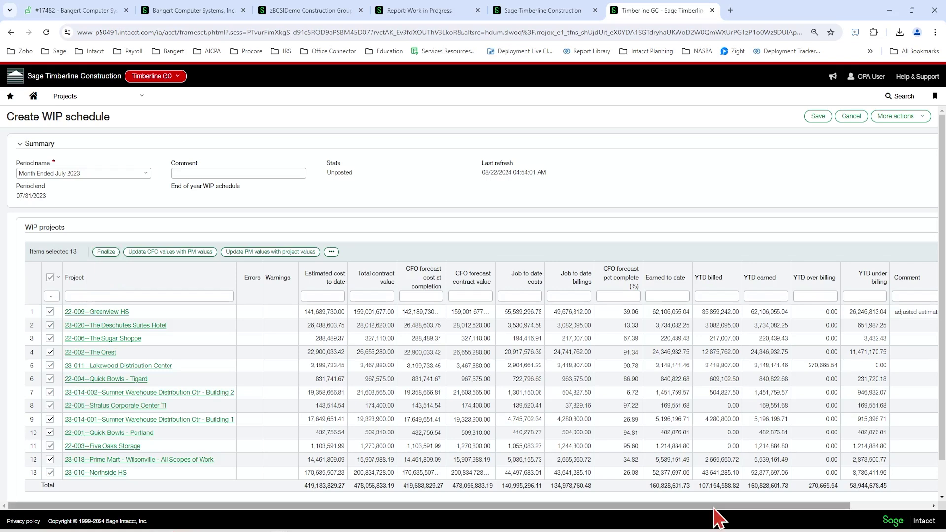
drag(714, 515, 837, 517)
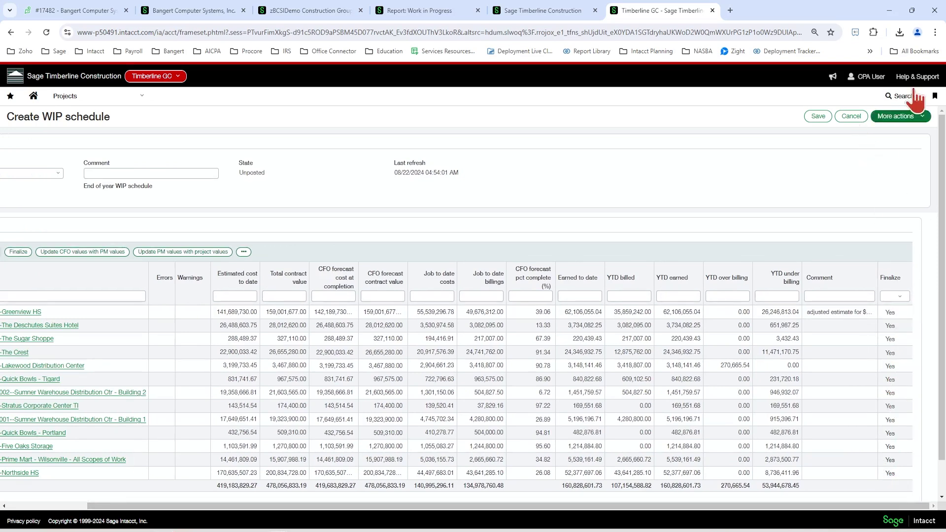
click(934, 33)
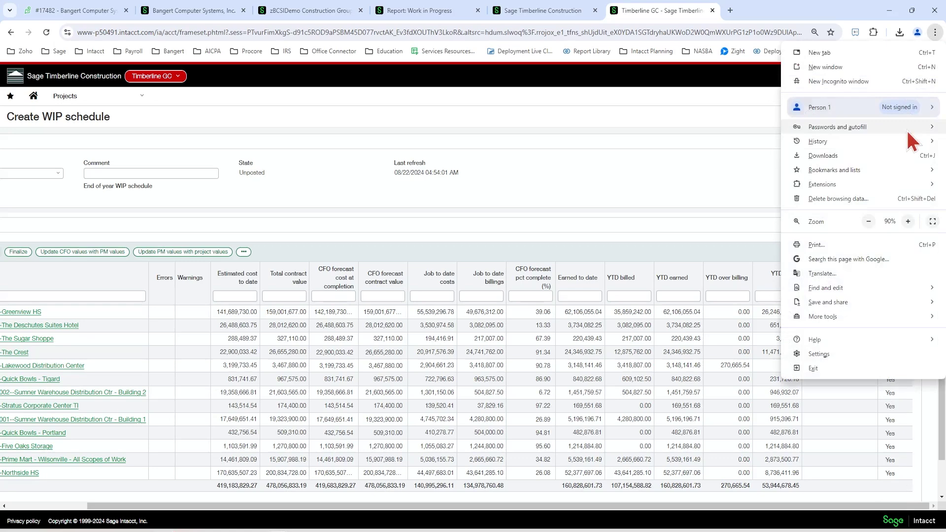
click(868, 221)
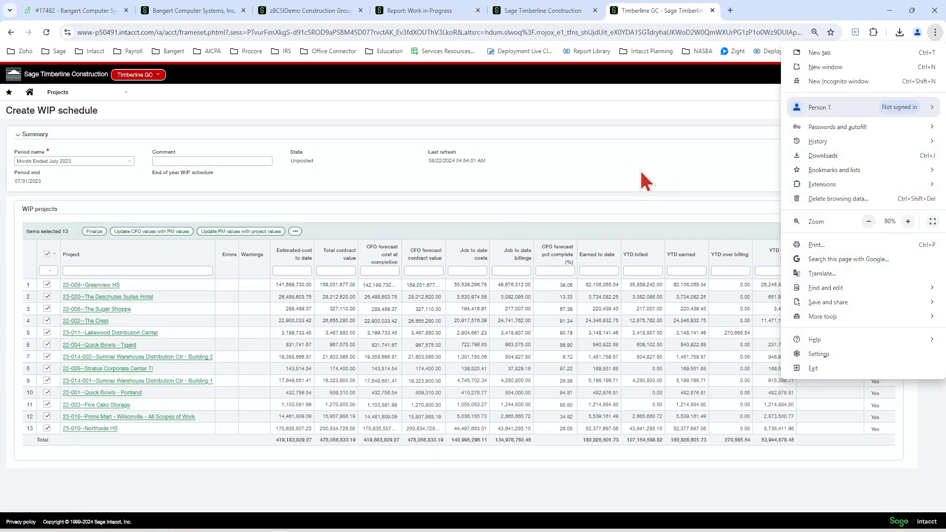
click(639, 169)
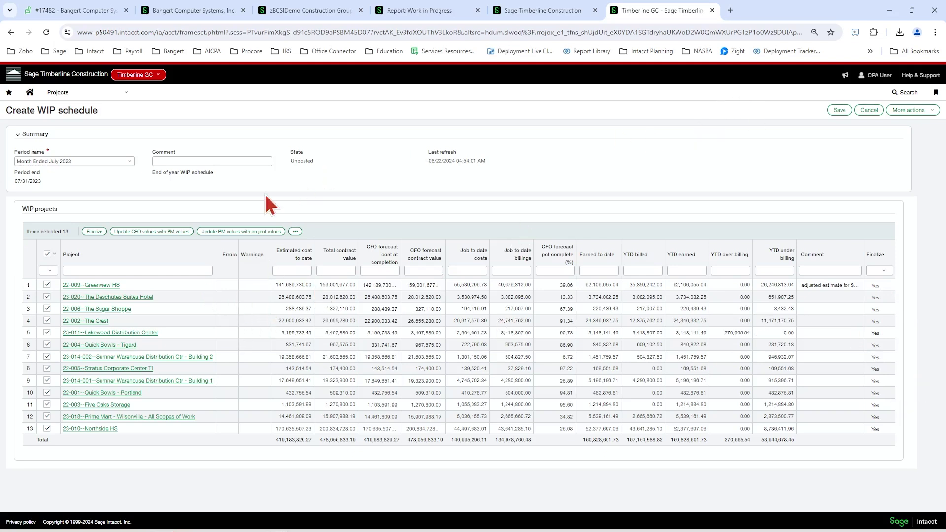
- Save the July 2023 schedule, then open the Month Ended April 2022 schedule for editing
click(839, 110)
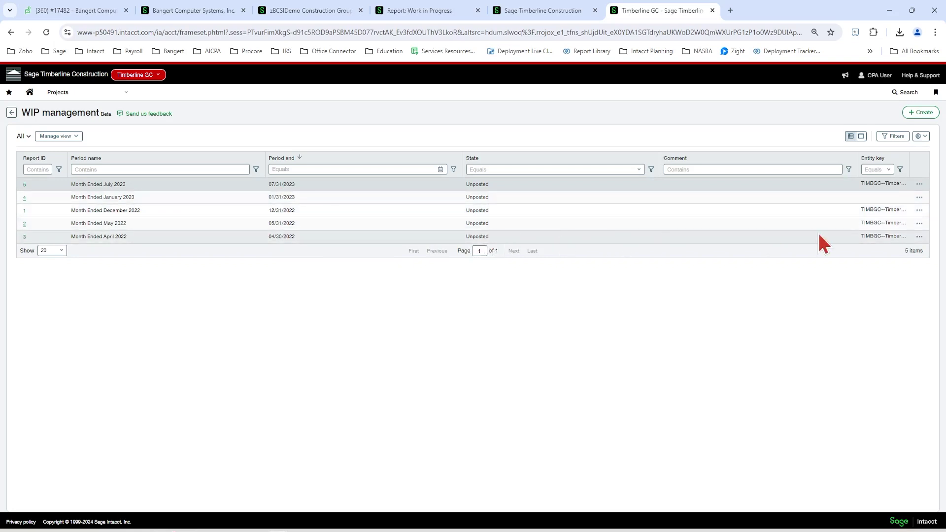
click(919, 236)
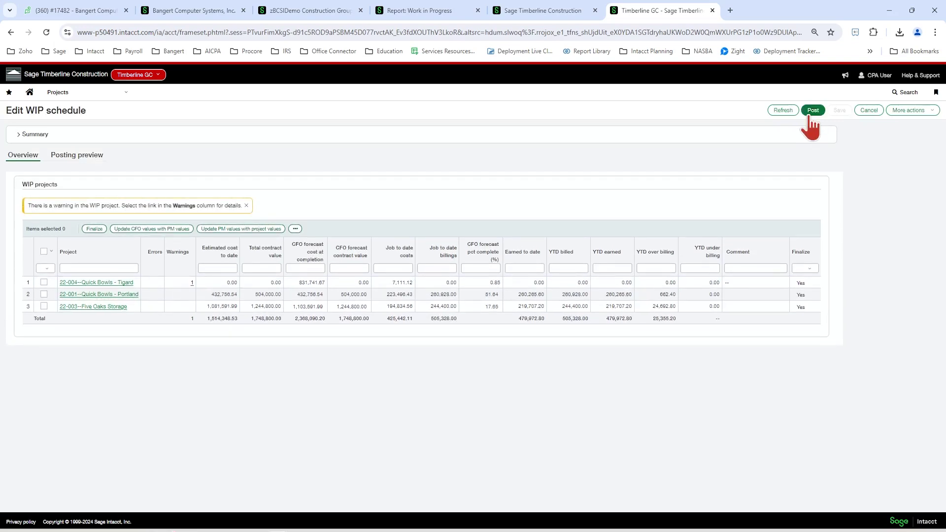
- Post April 2022 to GL after checking the 05/01/2022 reversal date, reference and description
click(810, 112)
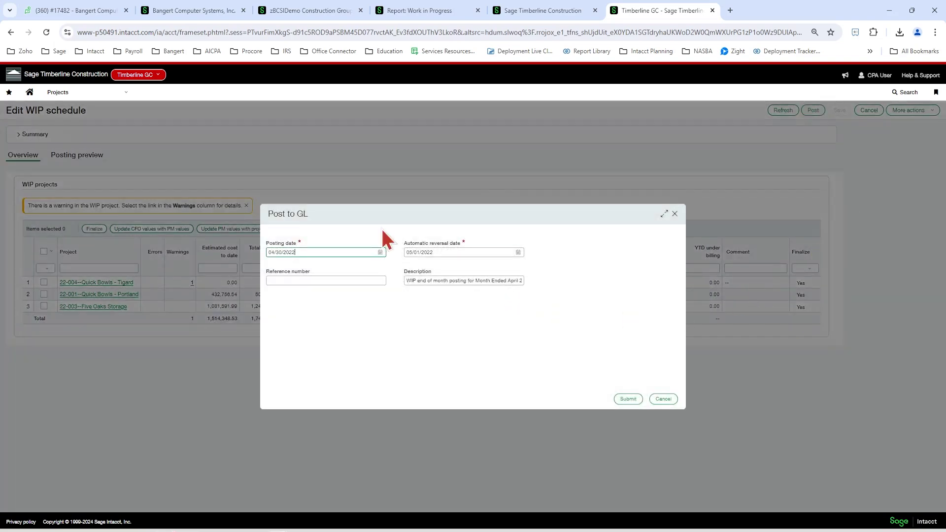
click(462, 251)
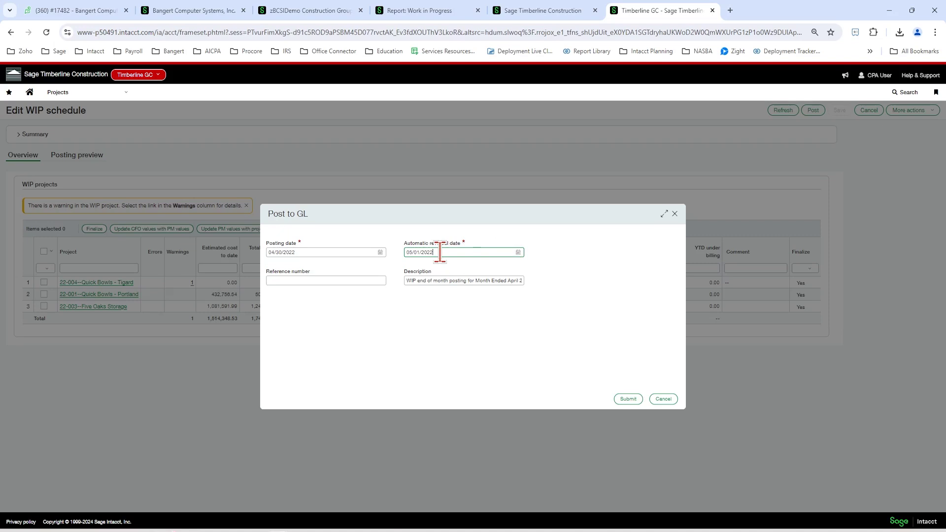
click(331, 280)
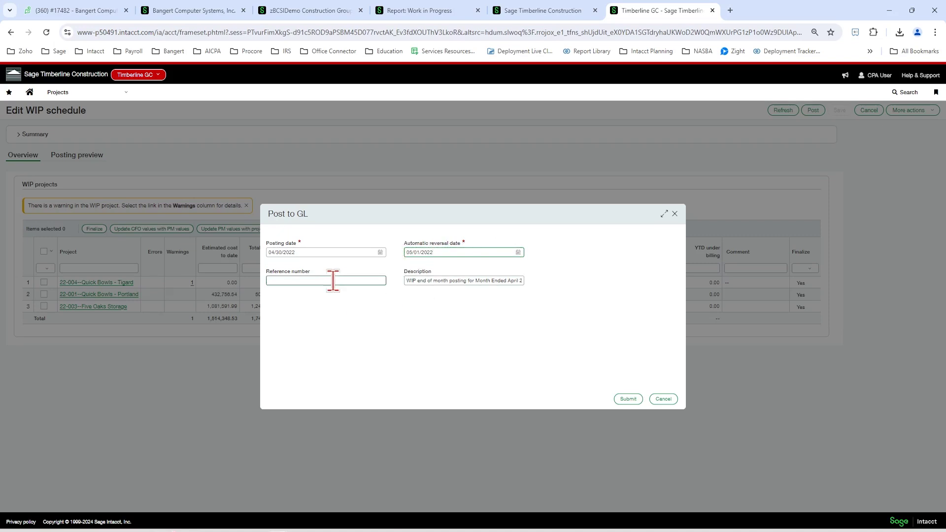
click(417, 280)
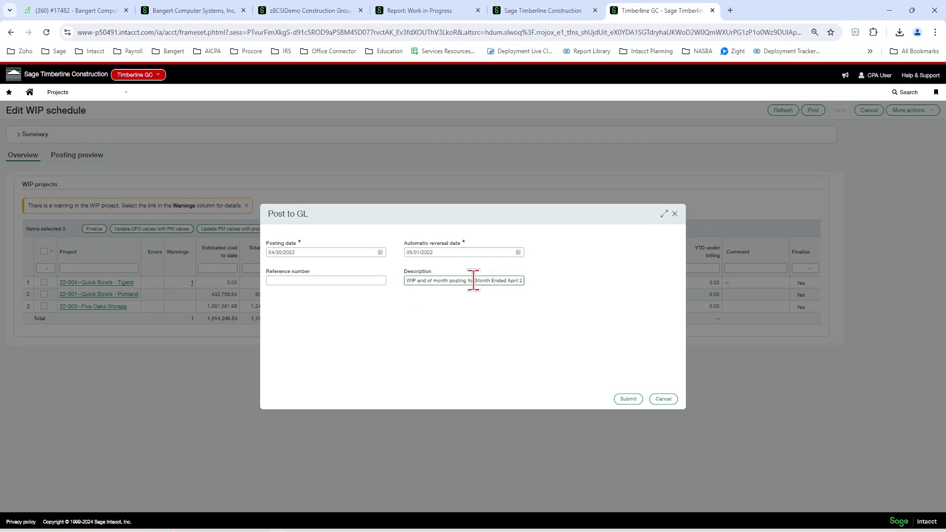
click(627, 399)
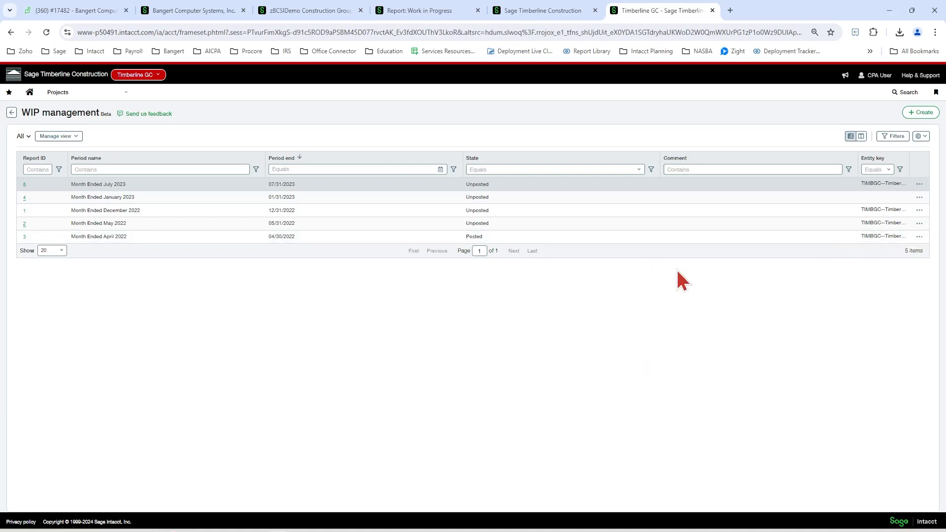
- Check the posted schedule's posting history and journal entry, then return to its Overview tab
click(919, 236)
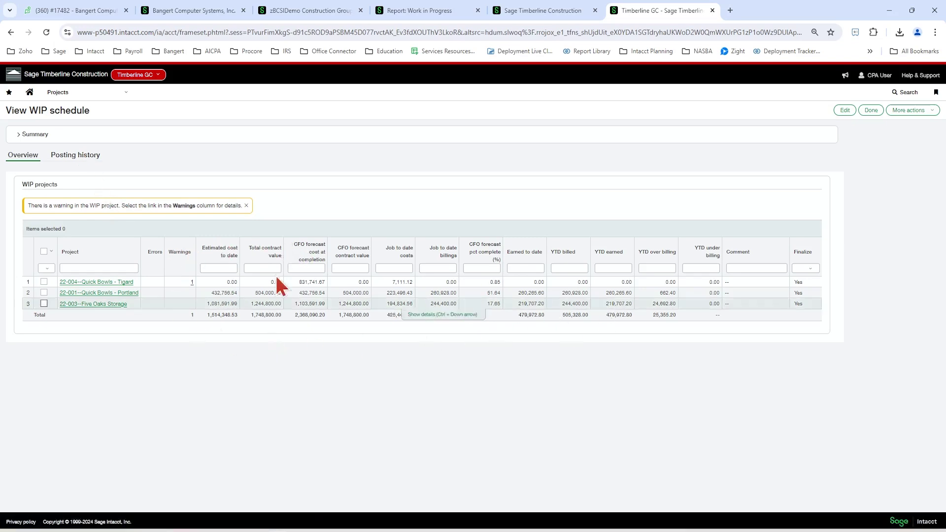
click(92, 158)
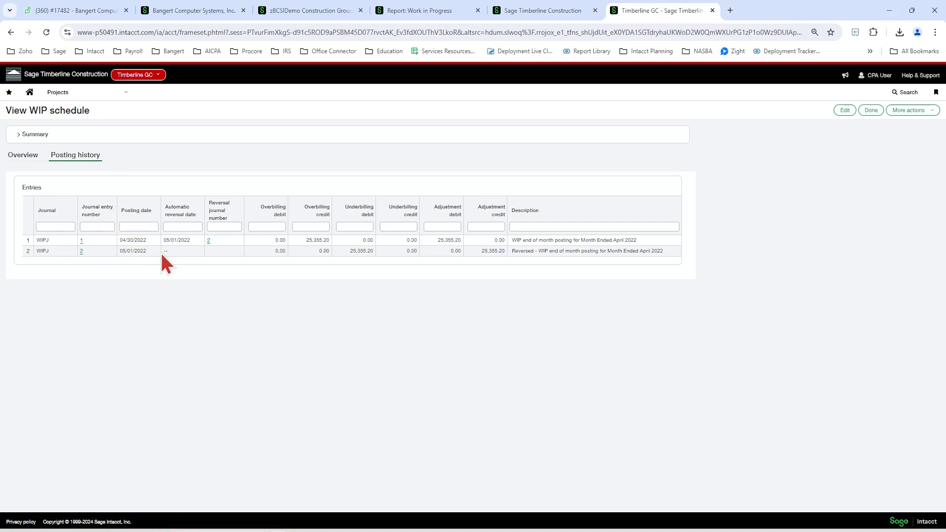
click(82, 240)
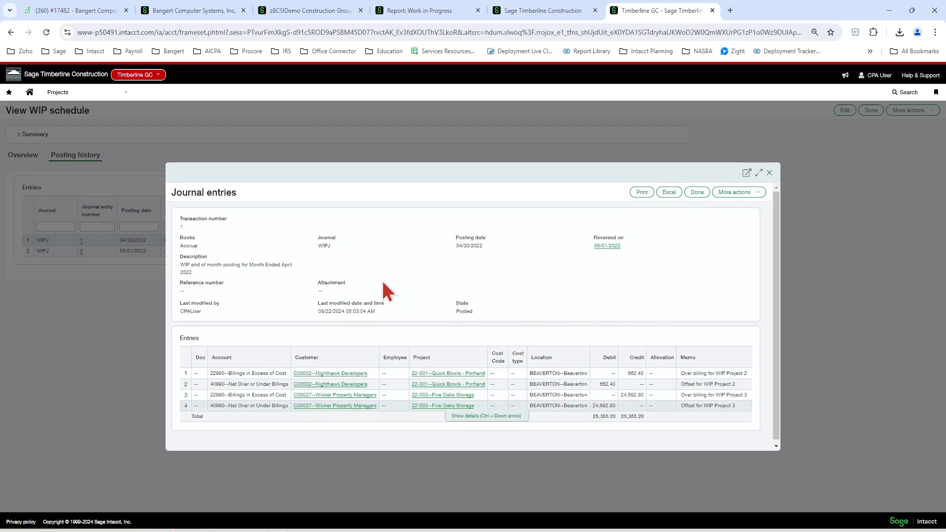
click(696, 194)
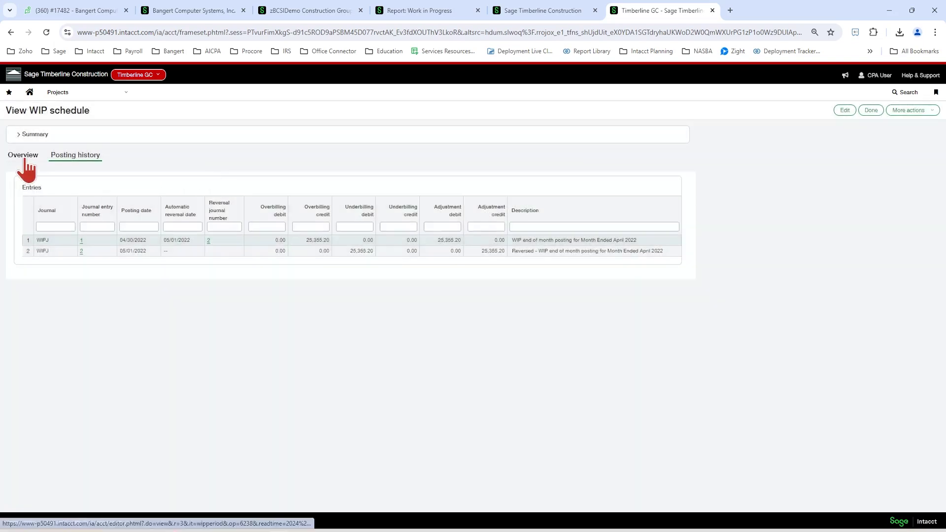
click(22, 155)
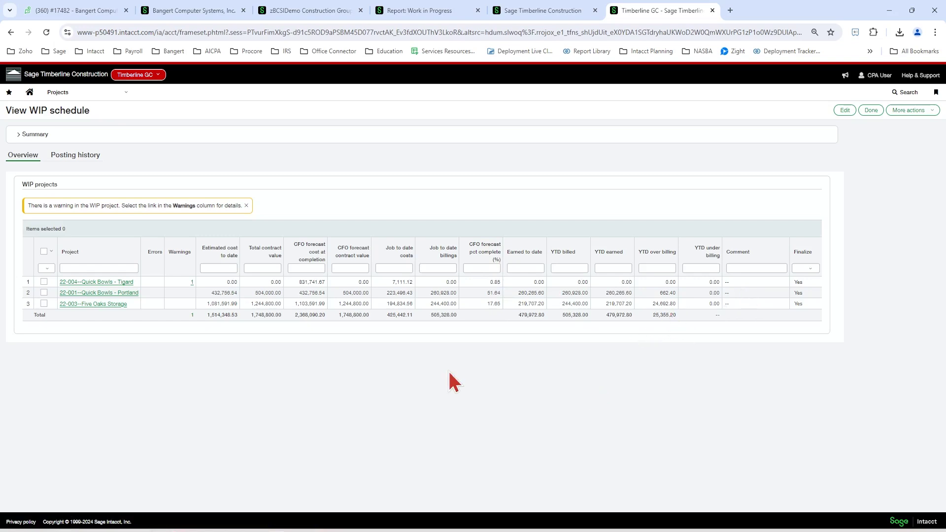
- Reopen journal entry 1 from the posting history, review it, and close it
click(89, 158)
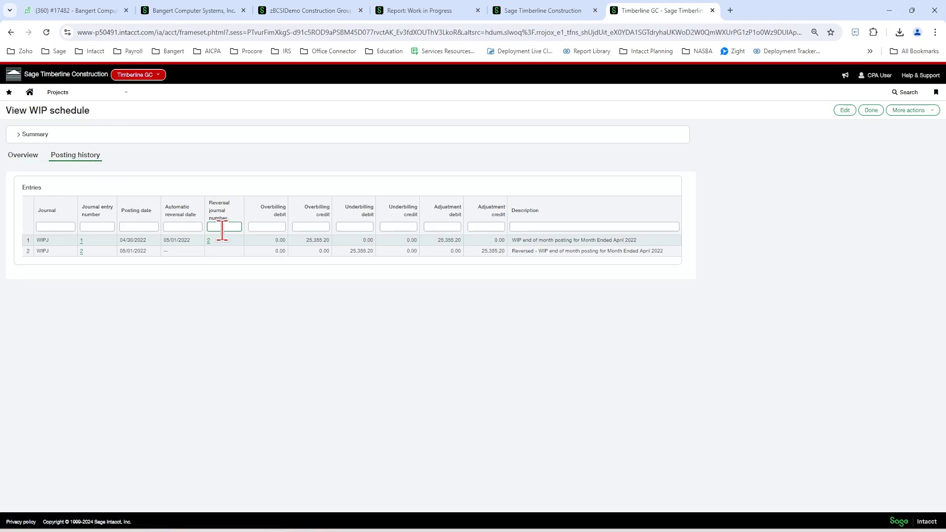
click(82, 240)
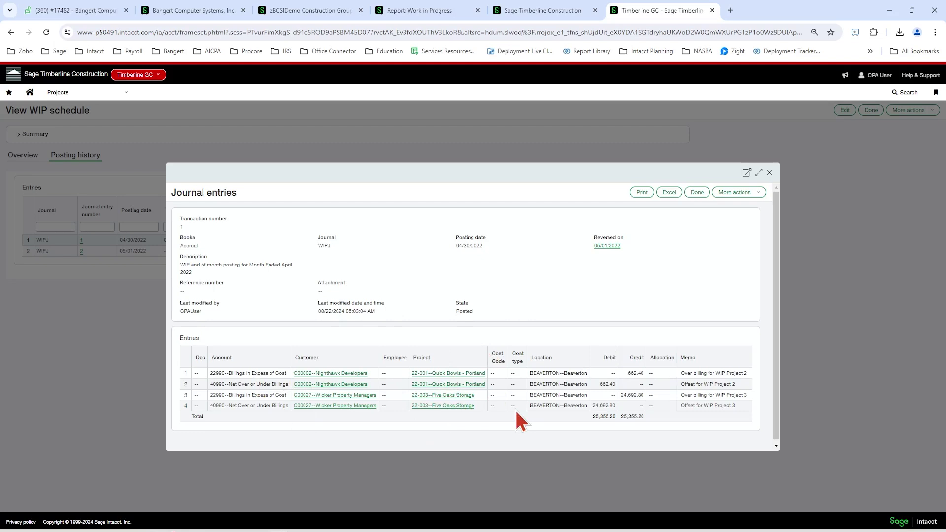
click(696, 193)
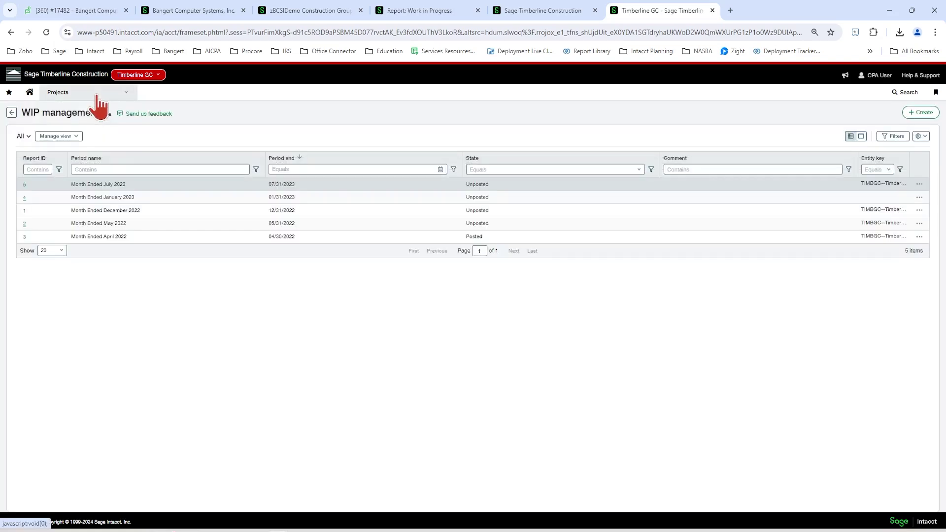
- Open WIP project settings to check how project 22-001 Quick Bowls - Portland is included
click(98, 96)
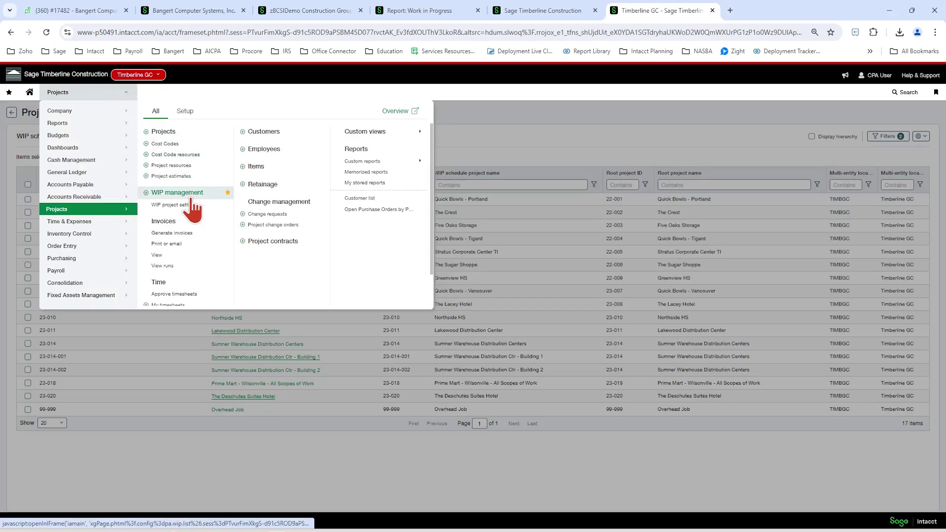
click(187, 206)
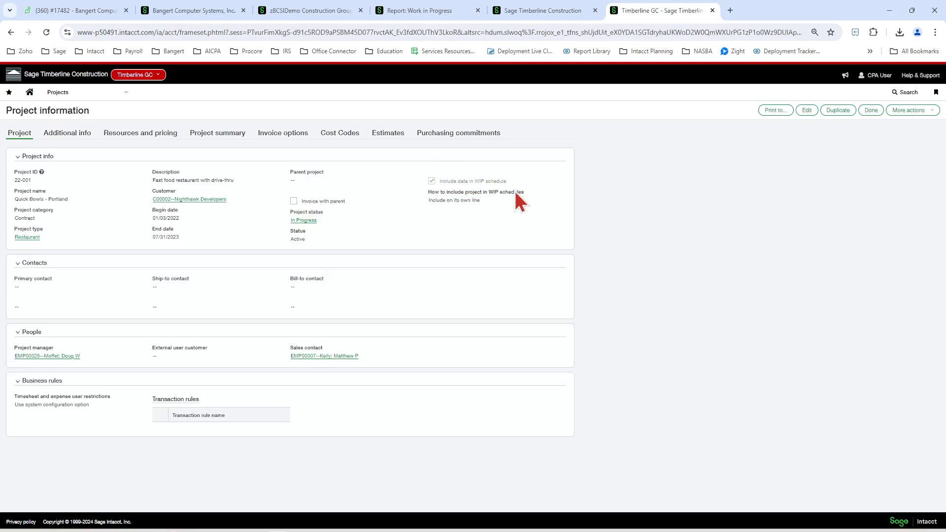
click(101, 93)
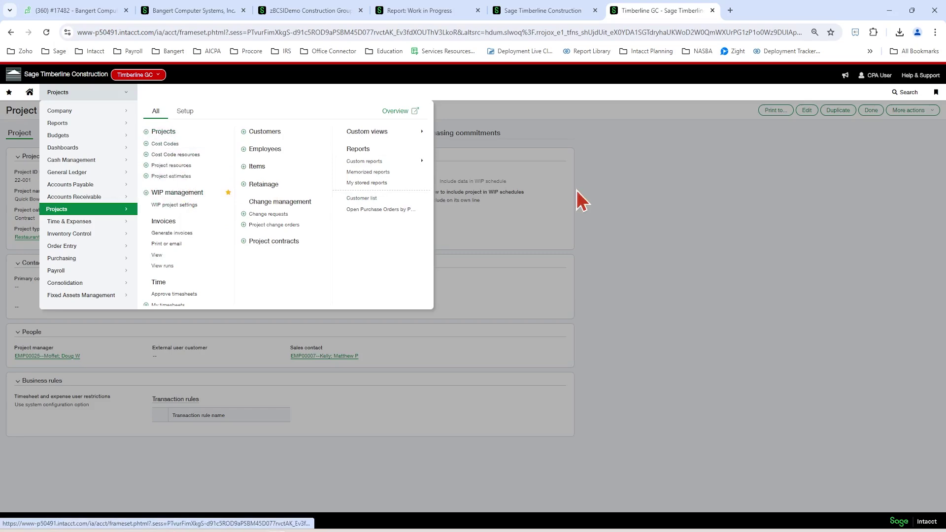
click(632, 196)
- Close the project information page and open the Projects setup configuration
click(870, 111)
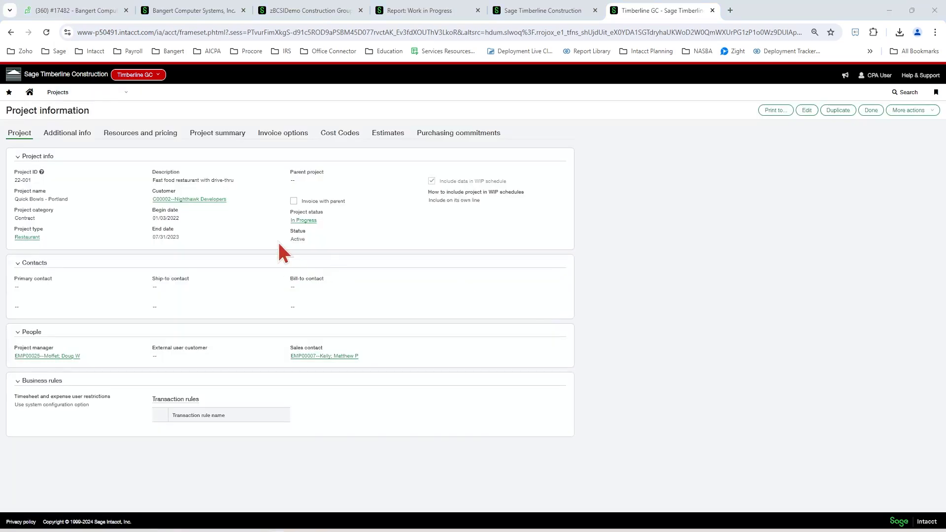
click(112, 94)
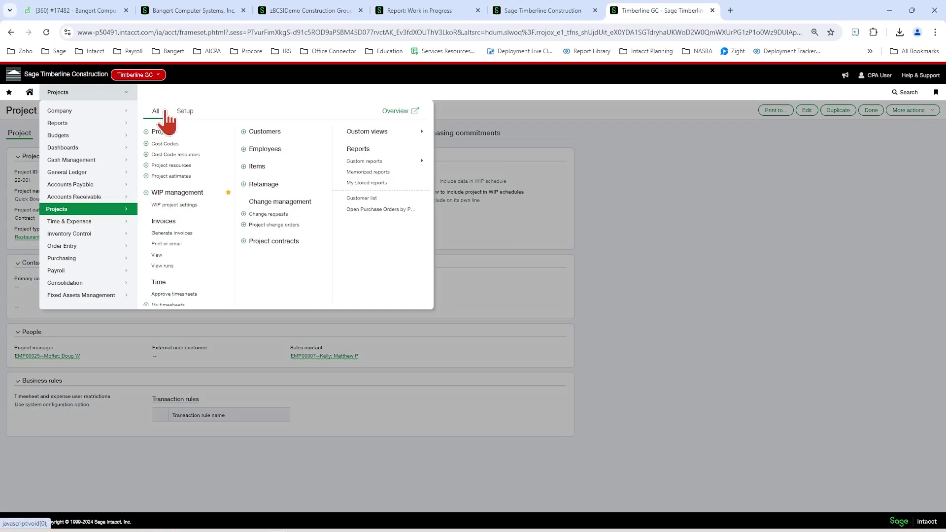
click(185, 111)
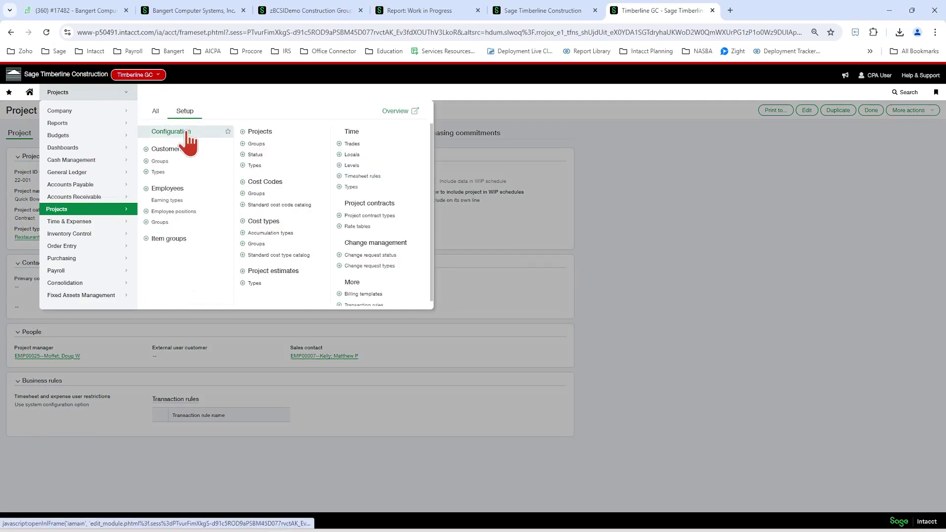
click(187, 133)
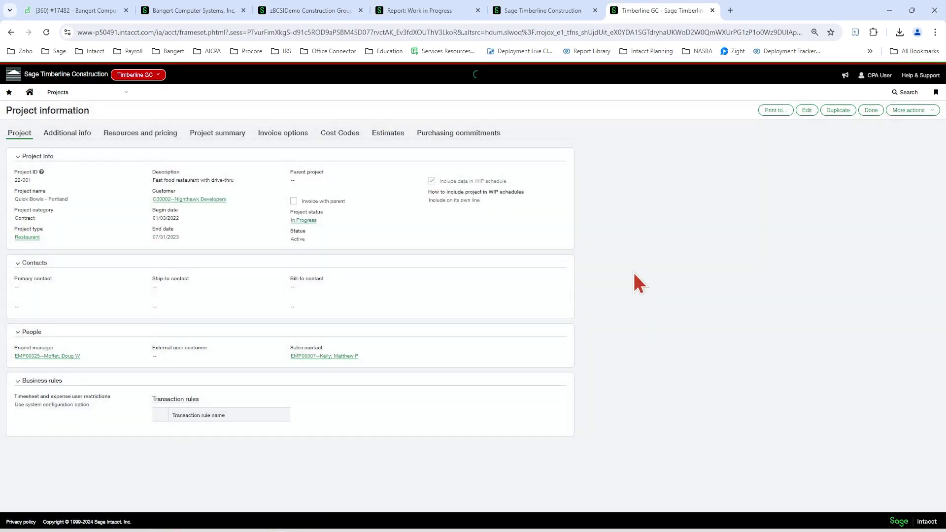
- Review WIP management settings: billing accounts 12900 and 22990, offset 40990, journal WIPJ
scroll(639, 283, down, 4)
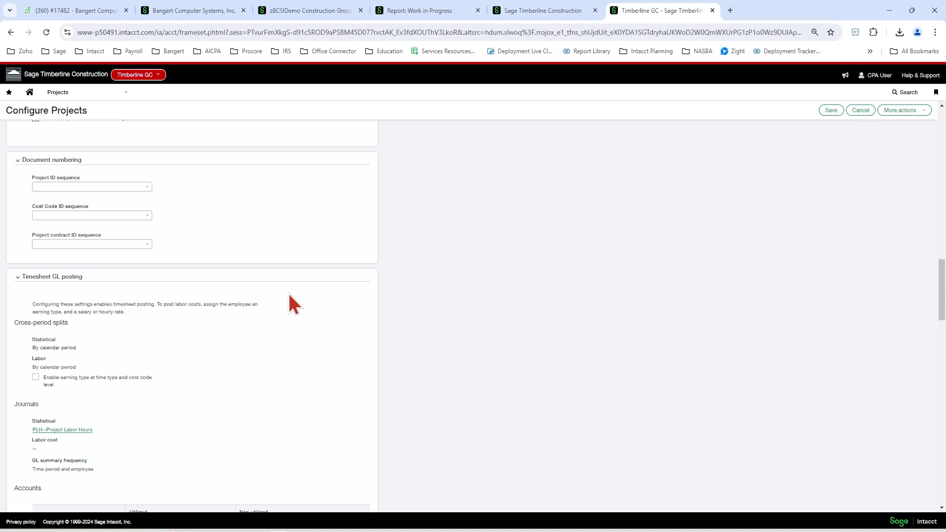
scroll(173, 317, up, 1)
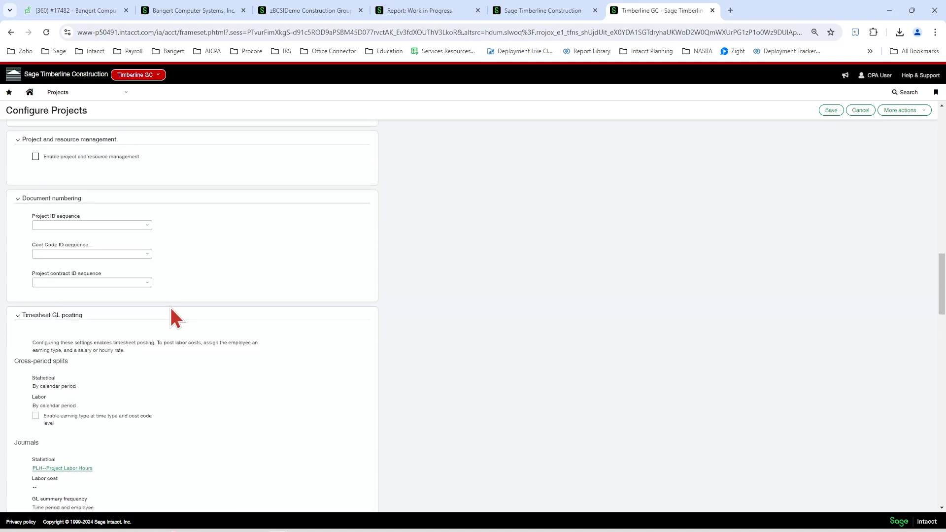
scroll(173, 317, down, 3)
scroll(172, 317, down, 8)
scroll(171, 306, down, 5)
scroll(170, 306, down, 5)
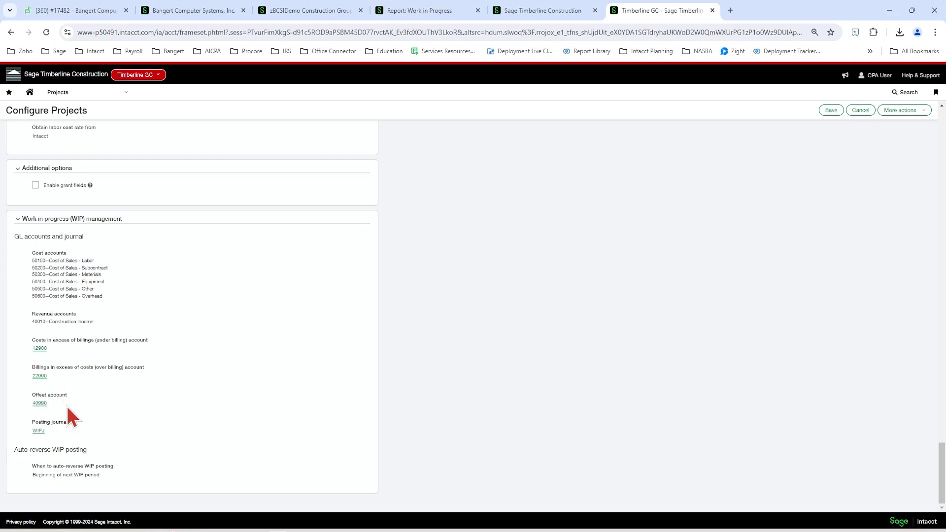
- Inspect the WIPJ journal details, then cancel Configure Projects without saving
click(38, 431)
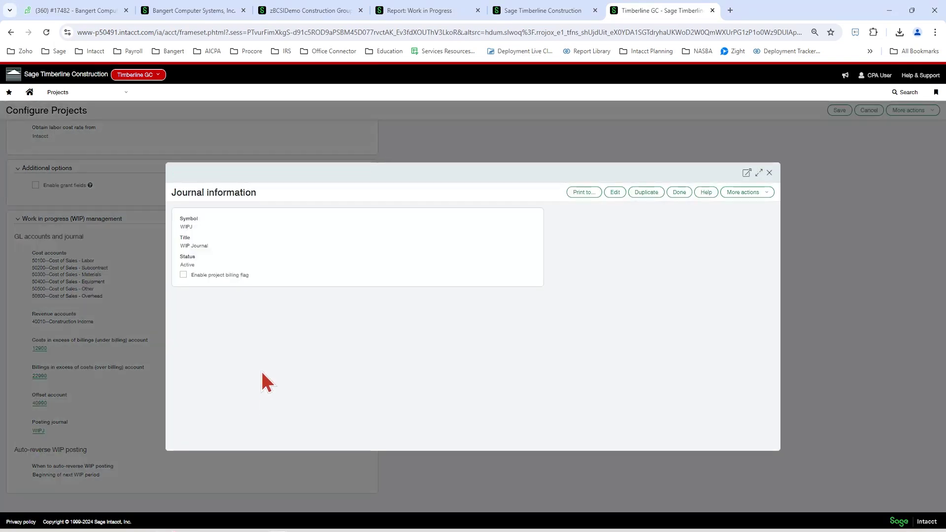
click(101, 95)
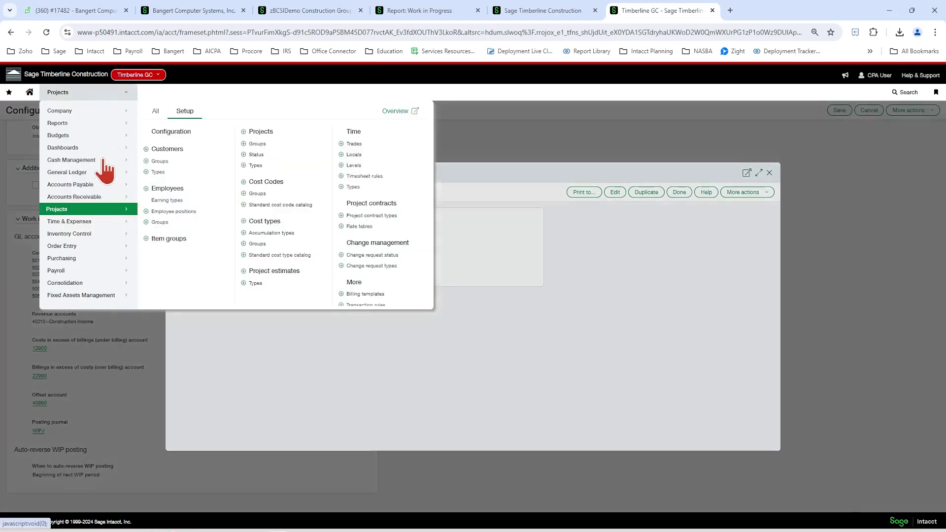
click(67, 172)
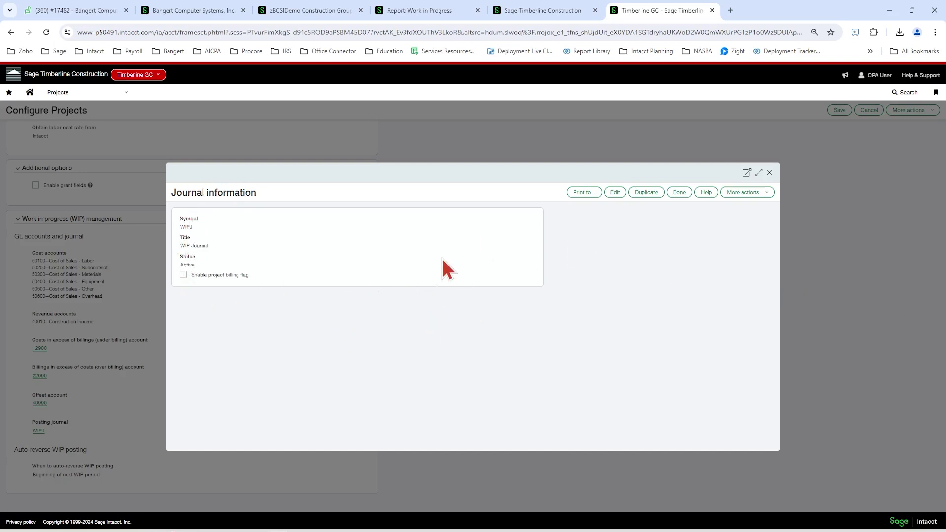
click(679, 192)
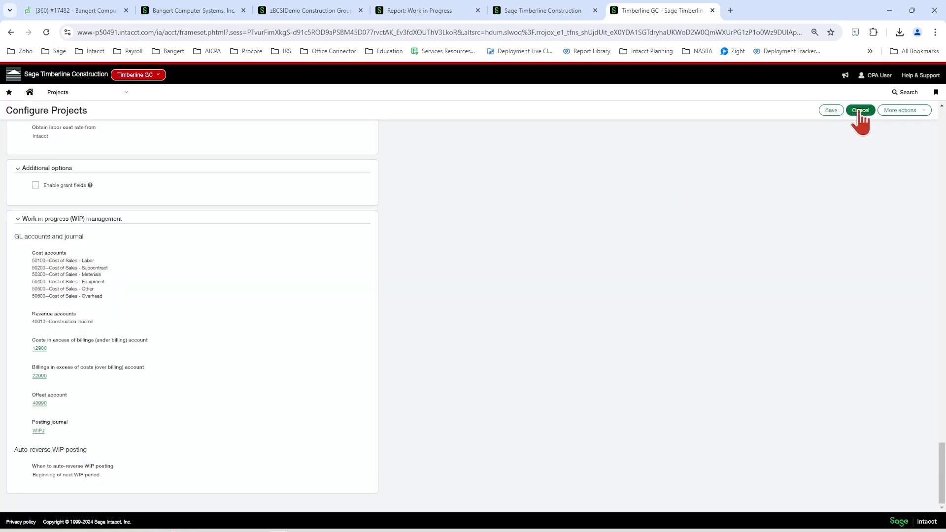
click(859, 111)
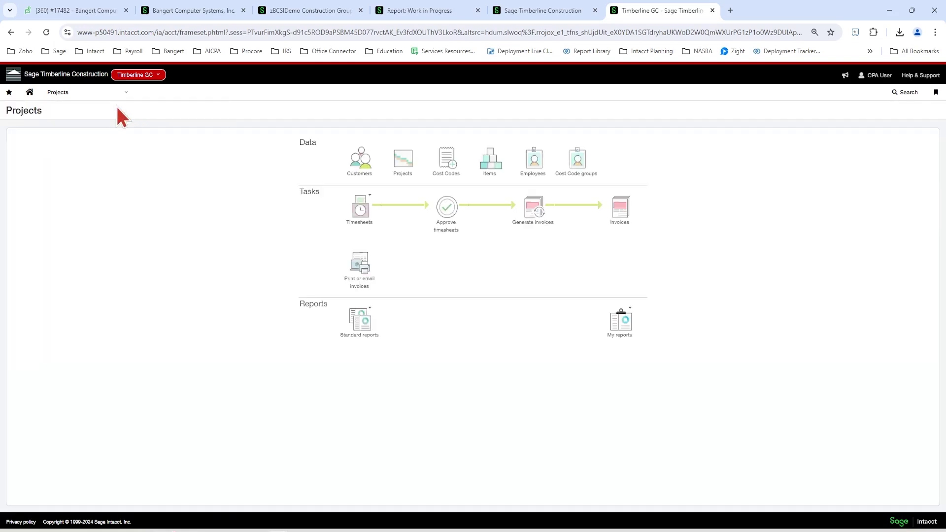
- Go to the WIP management list under Projects > All
click(93, 94)
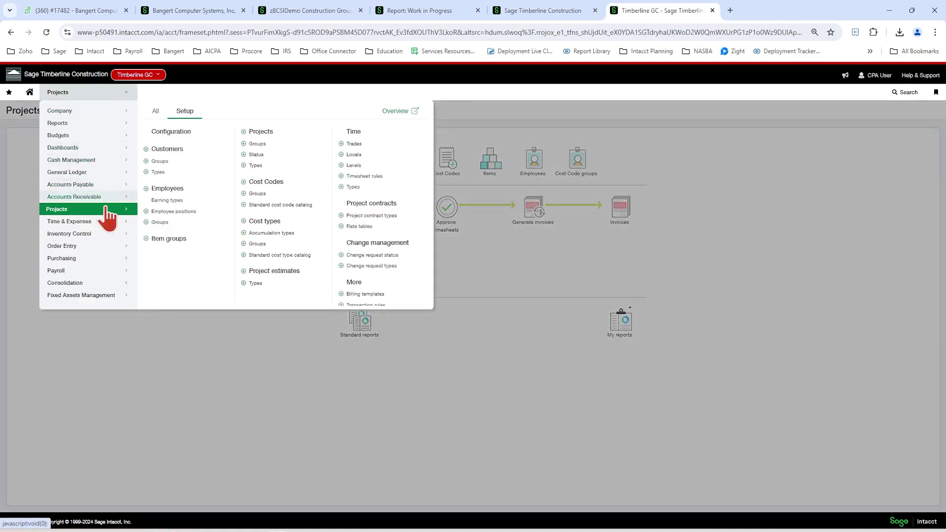
click(155, 112)
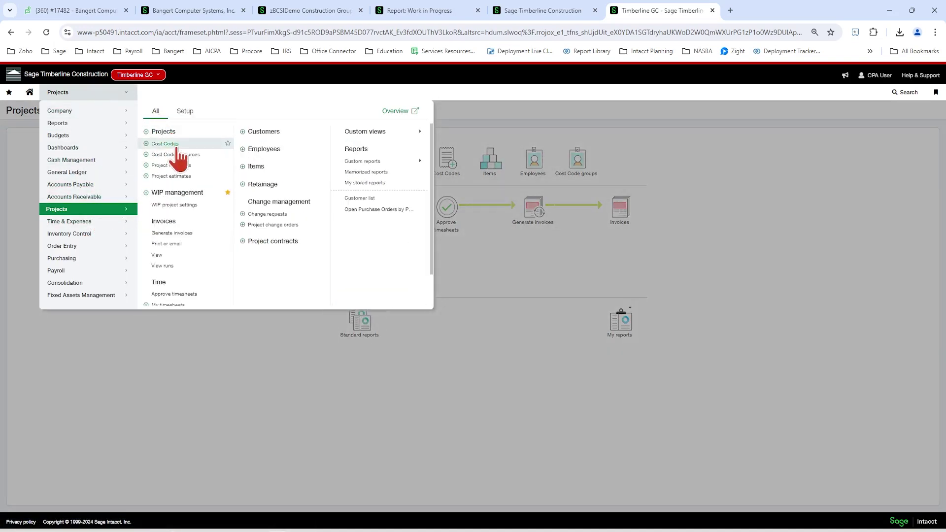
click(184, 193)
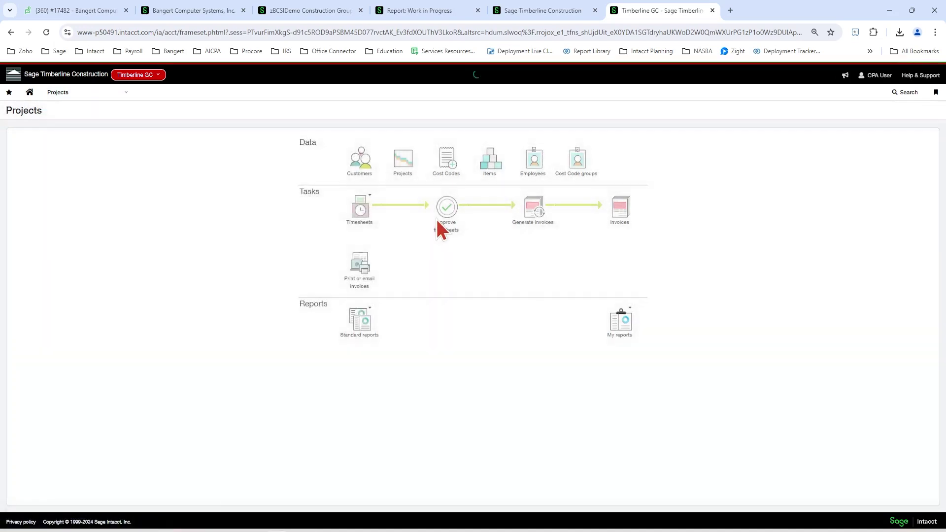